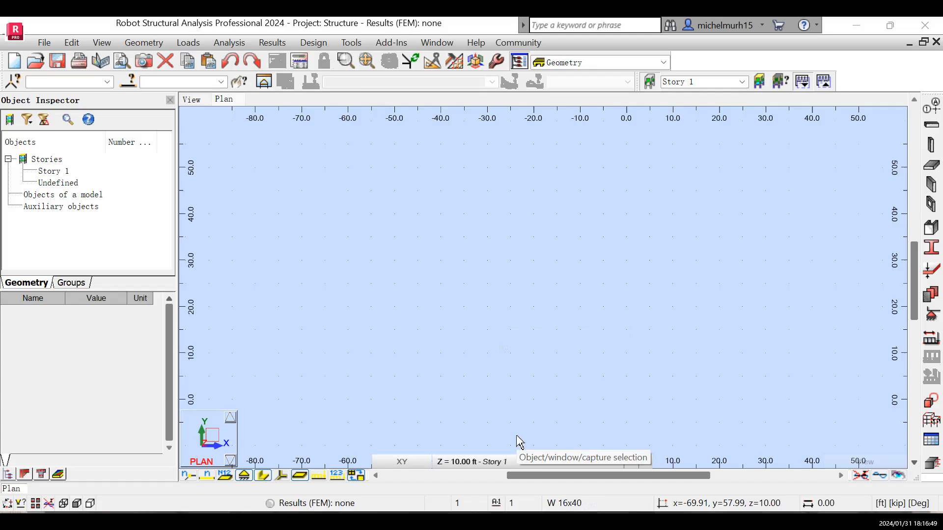
Step: Look at the available project types without starting a new project
left_click(14, 62)
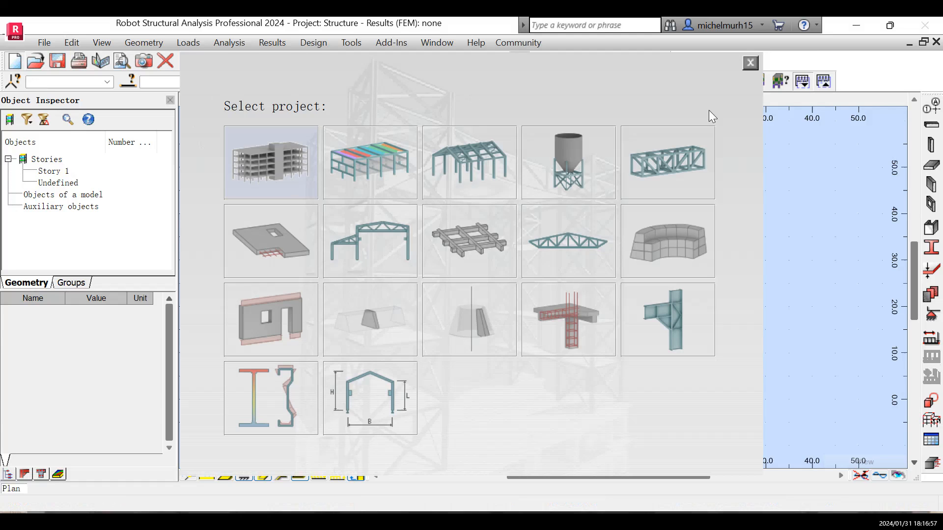
left_click(750, 63)
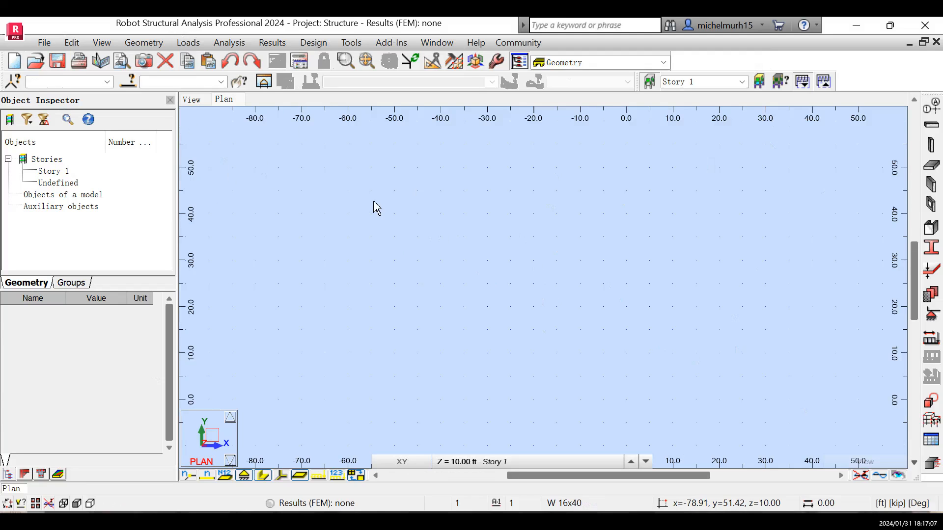
Step: Review the units for dimensions and forces in the job preferences, leaving them without saving changes
left_click(891, 505)
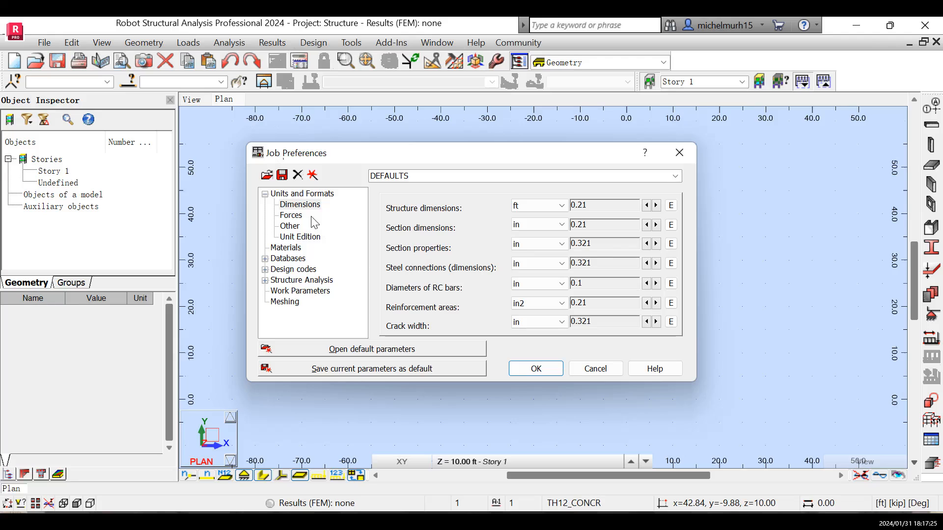
left_click(291, 216)
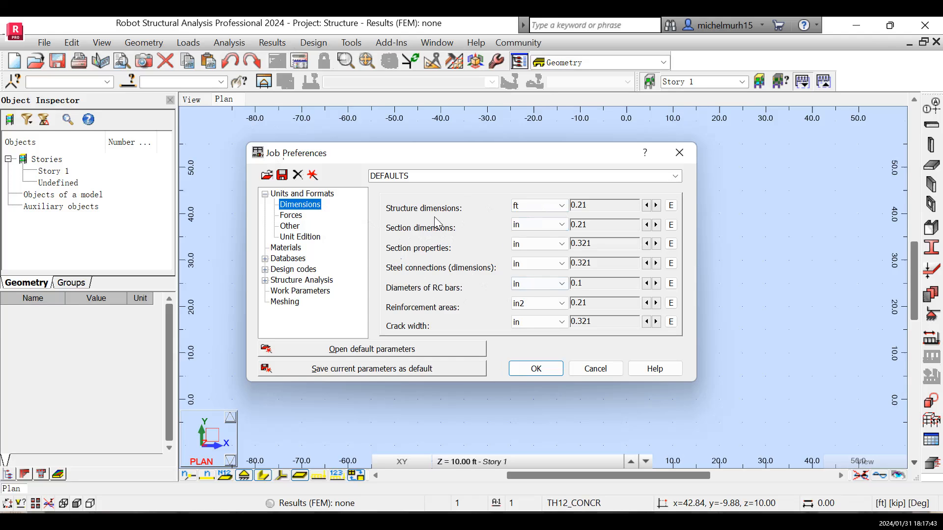
left_click(561, 208)
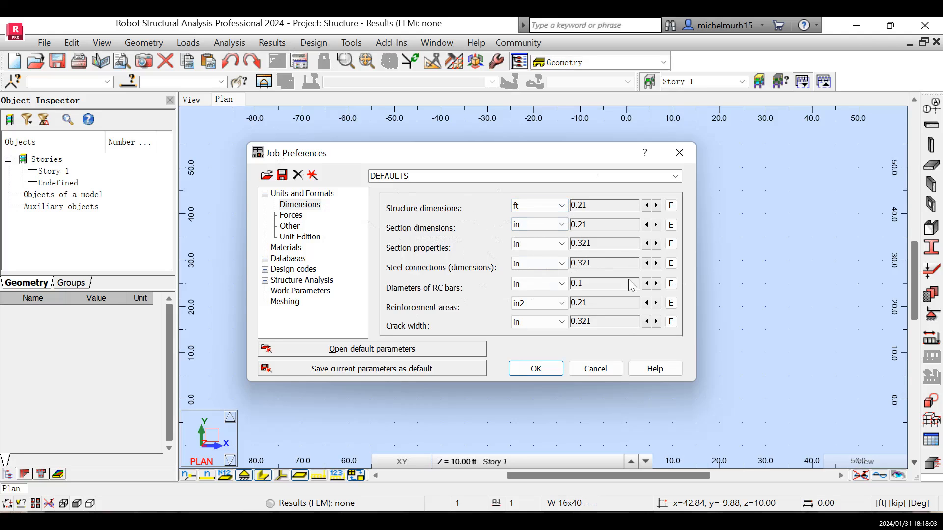
left_click(540, 225)
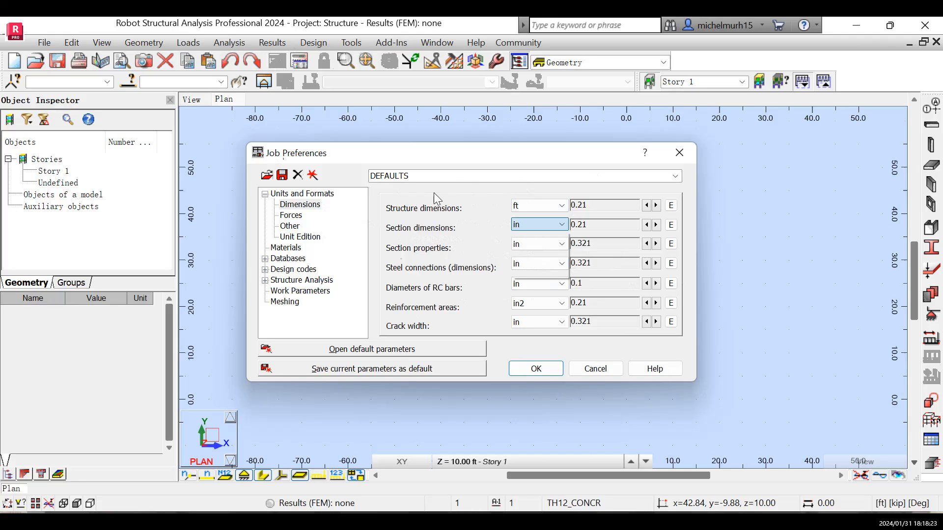
left_click(293, 216)
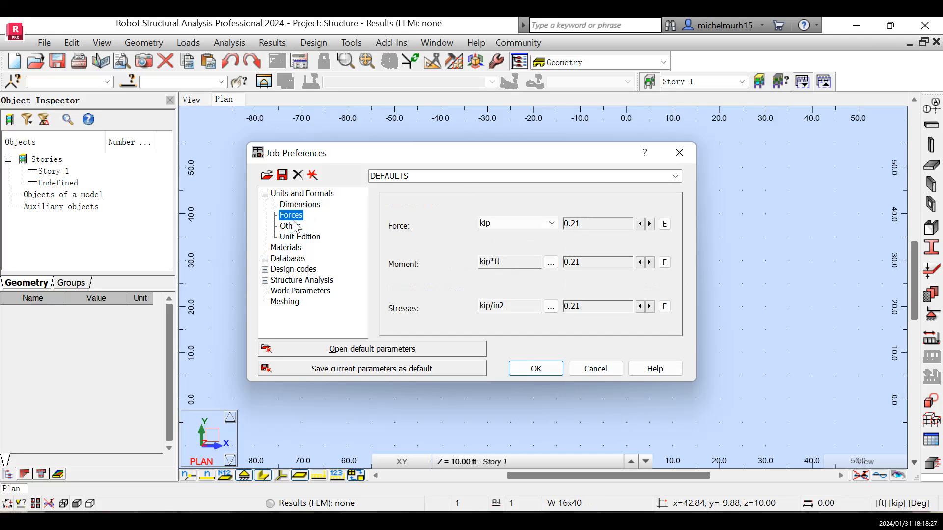
left_click(548, 224)
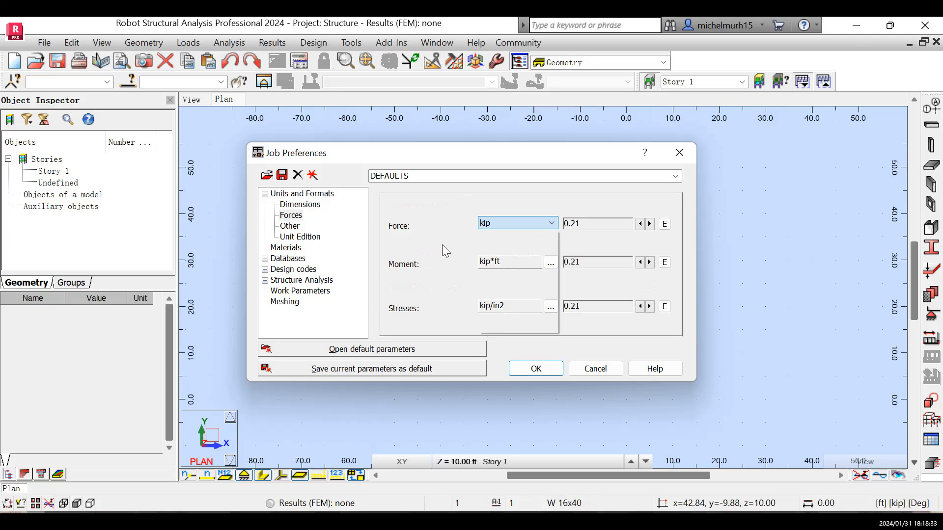
left_click(545, 226)
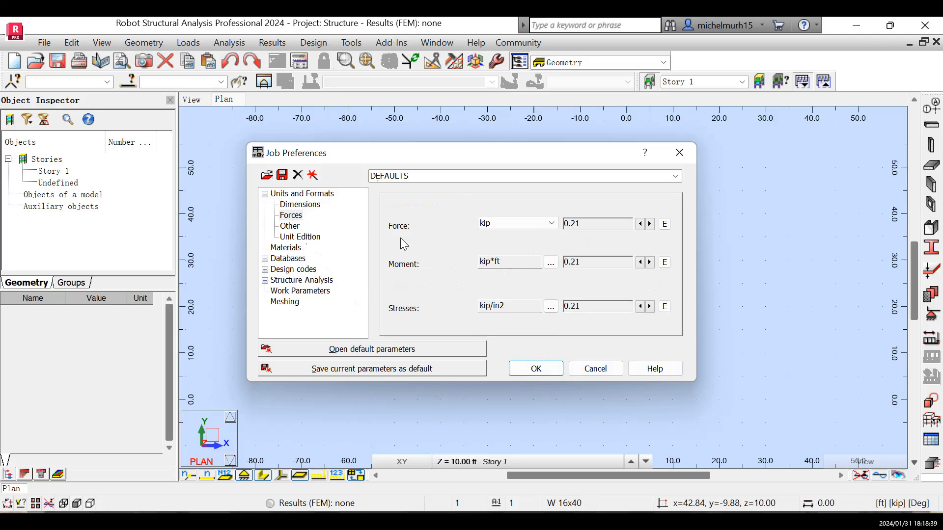
left_click(678, 152)
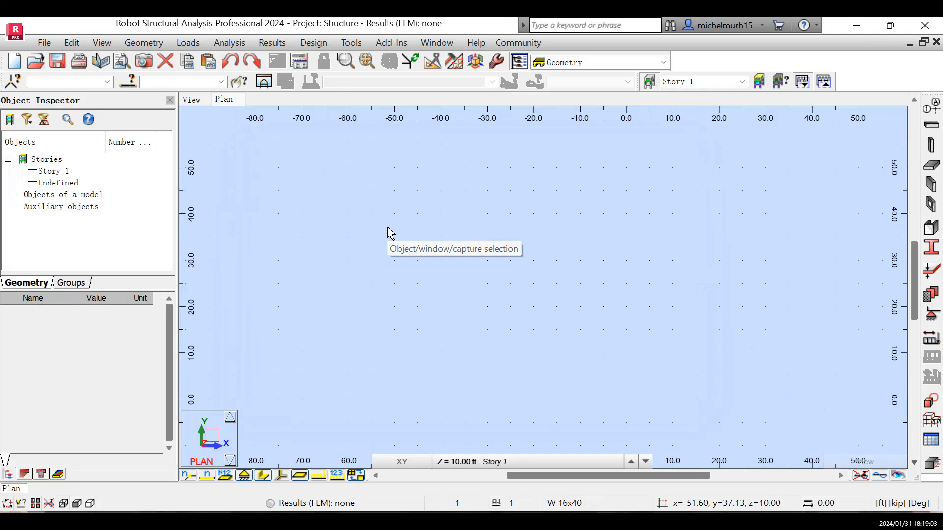
Step: Place four nodes on the Story 1 plan at (-30, 20), (-20, 30), (0, 20) and (-10, 5) ft
left_click(142, 43)
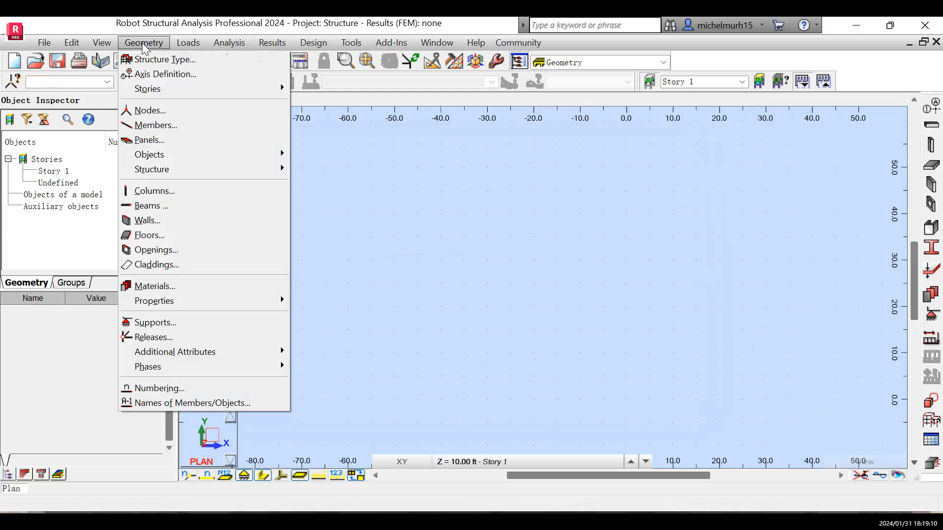
left_click(162, 111)
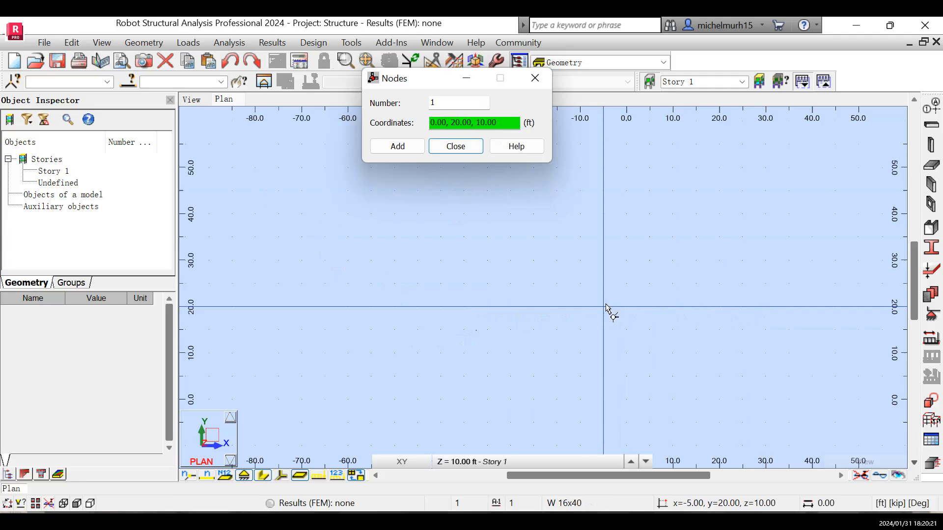
left_click(488, 307)
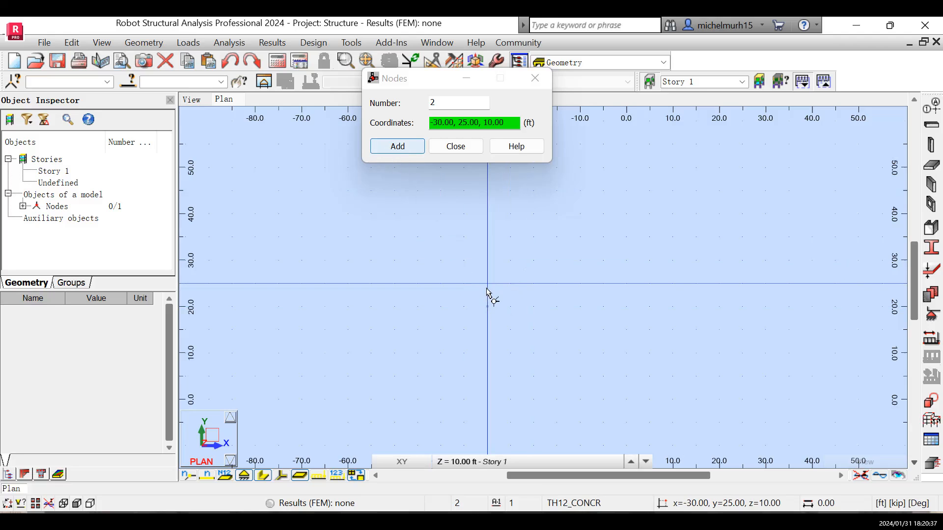
left_click(534, 261)
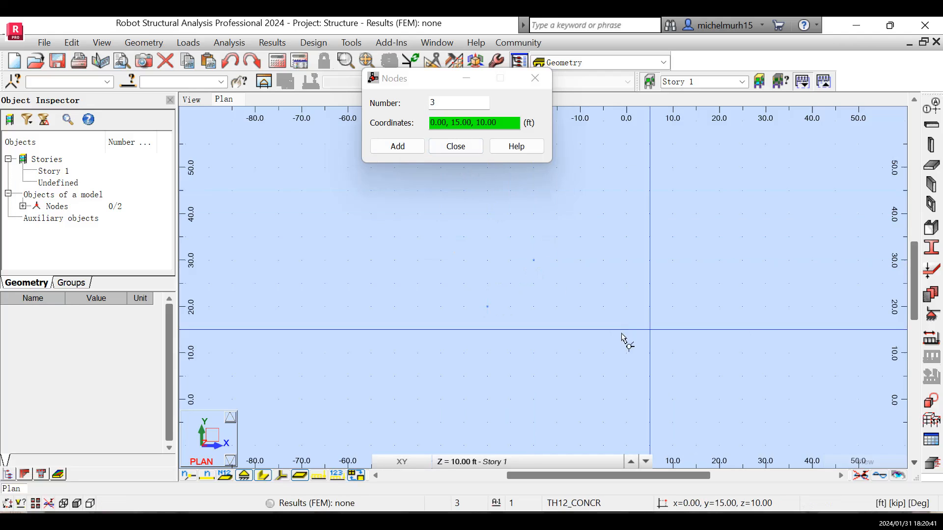
left_click(617, 309)
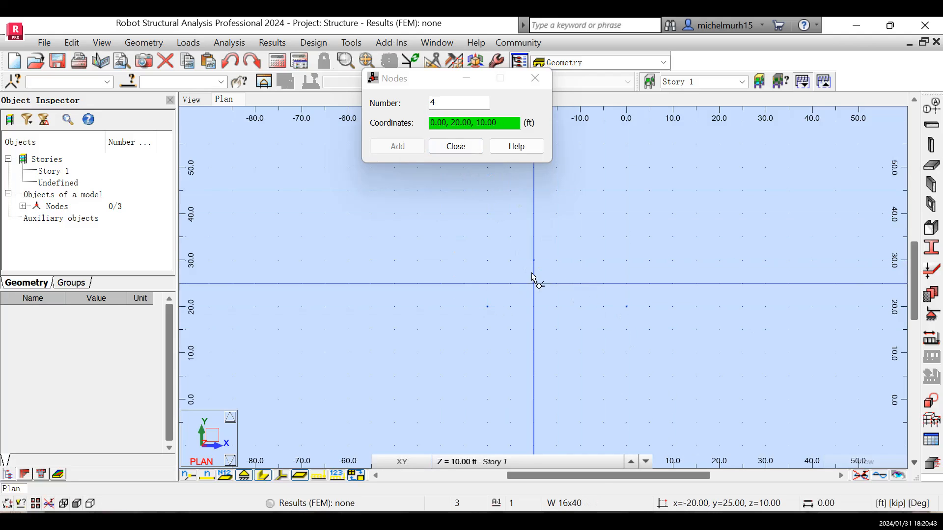
left_click(571, 368)
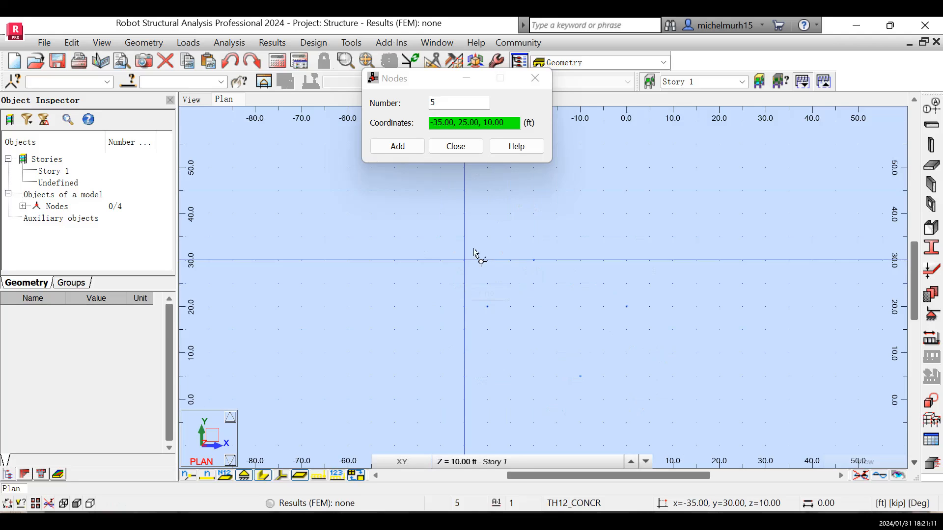
left_click(468, 148)
Step: Select all the nodes in the plan and delete them
left_click_drag(383, 181, 721, 411)
key("Delete")
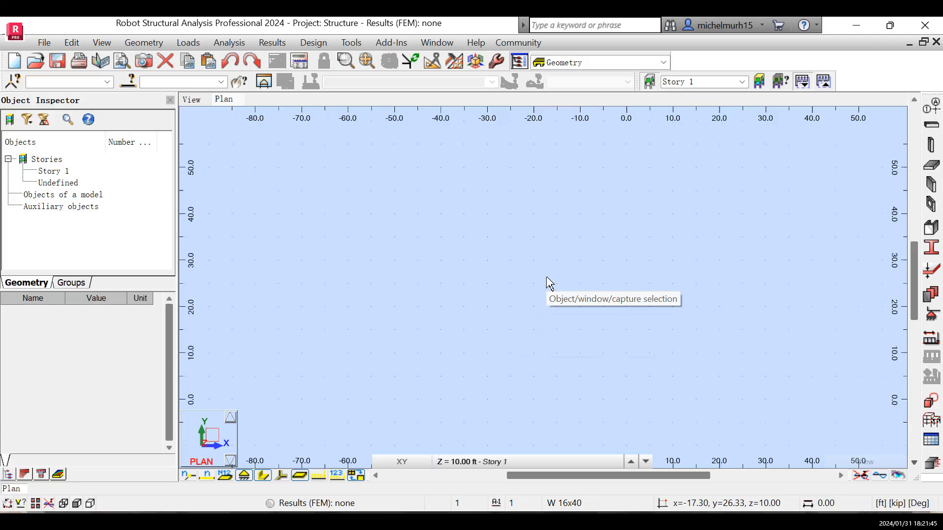
Step: Define structural axes along X from 0 ft with 2 repetitions at 4 ft spacing, and delete the axis at 8 ft
left_click(935, 107)
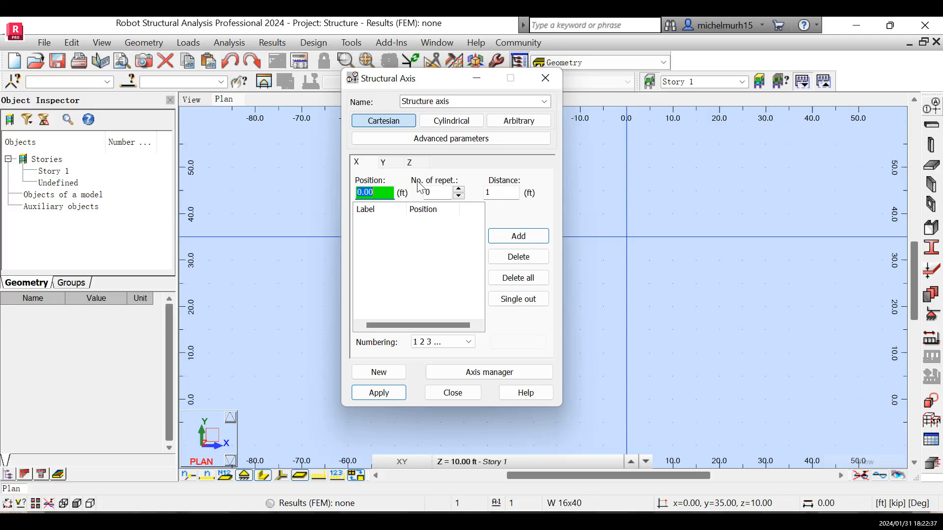
left_click(443, 192)
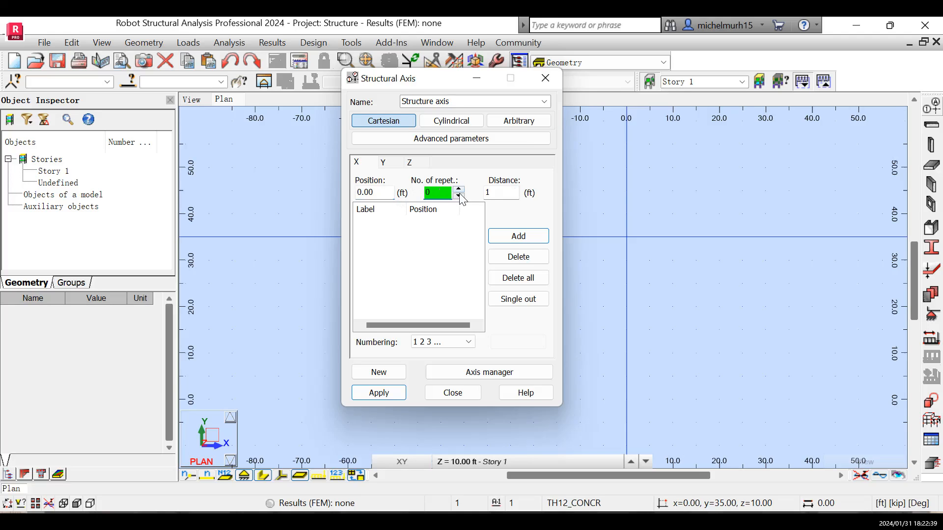
left_click(459, 190)
left_click(504, 193)
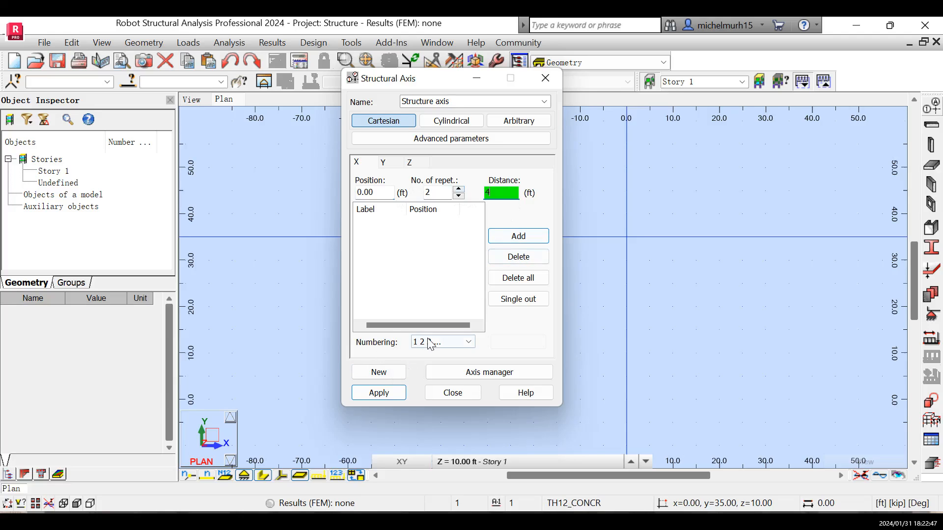
left_click(467, 342)
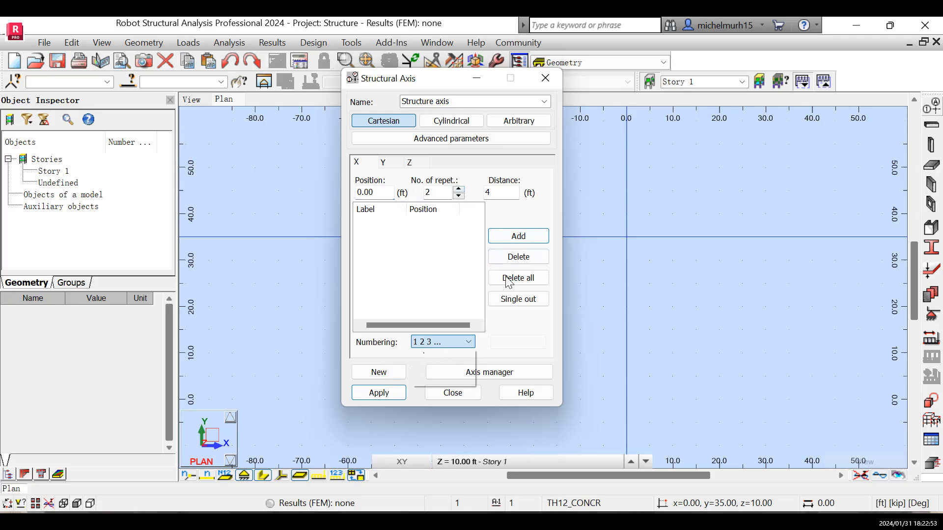
left_click(527, 239)
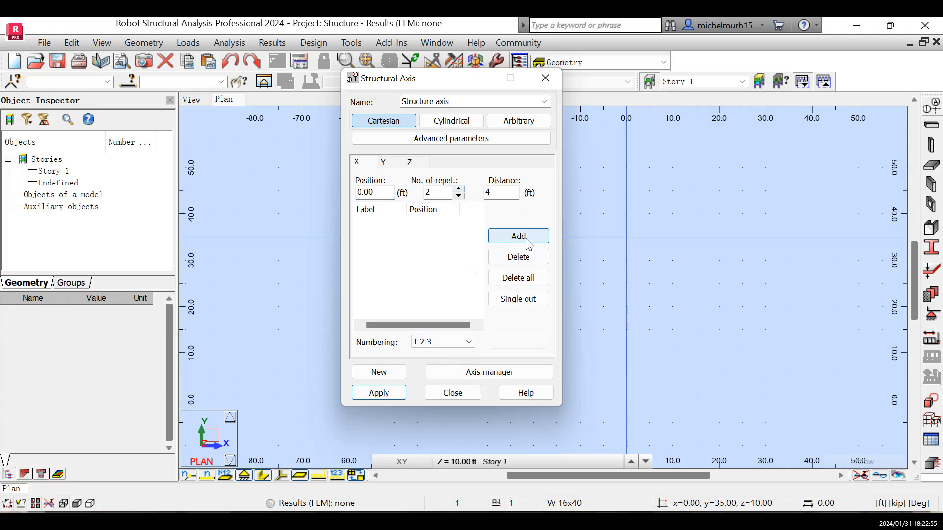
left_click(528, 240)
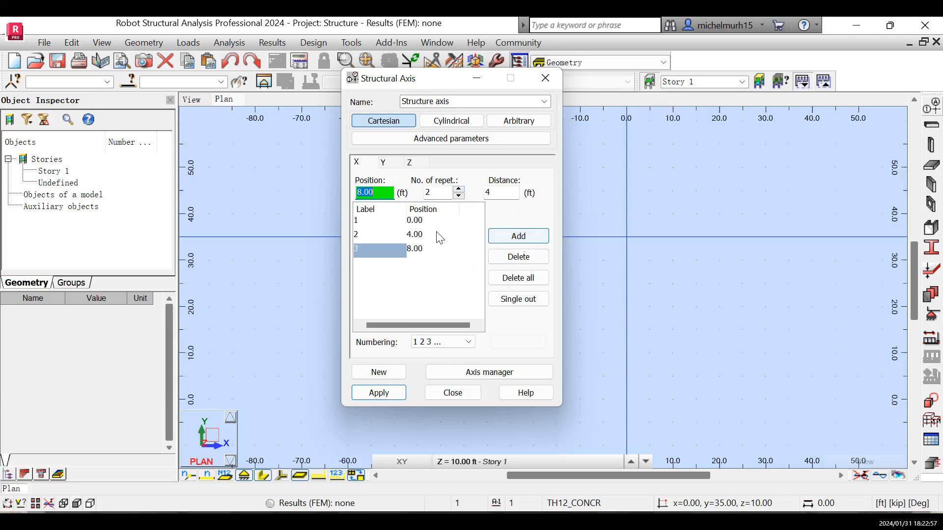
left_click(415, 247)
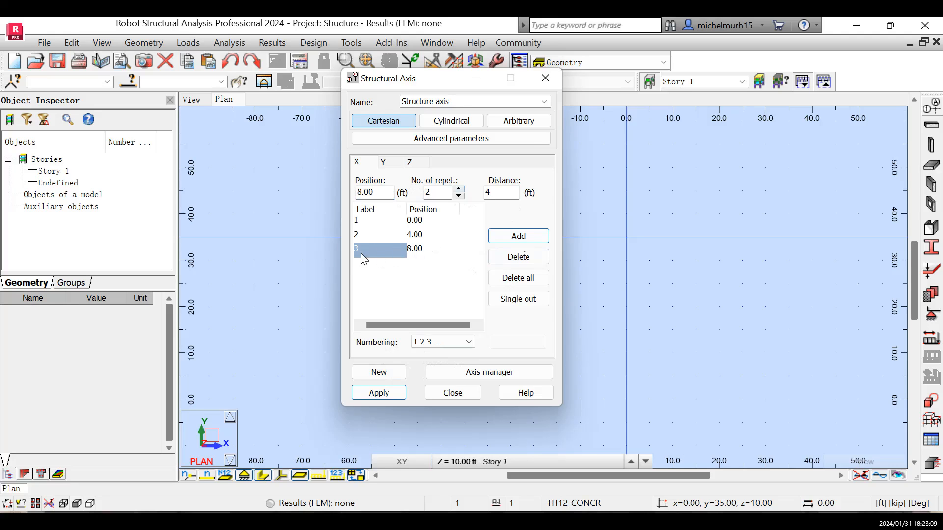
left_click(526, 264)
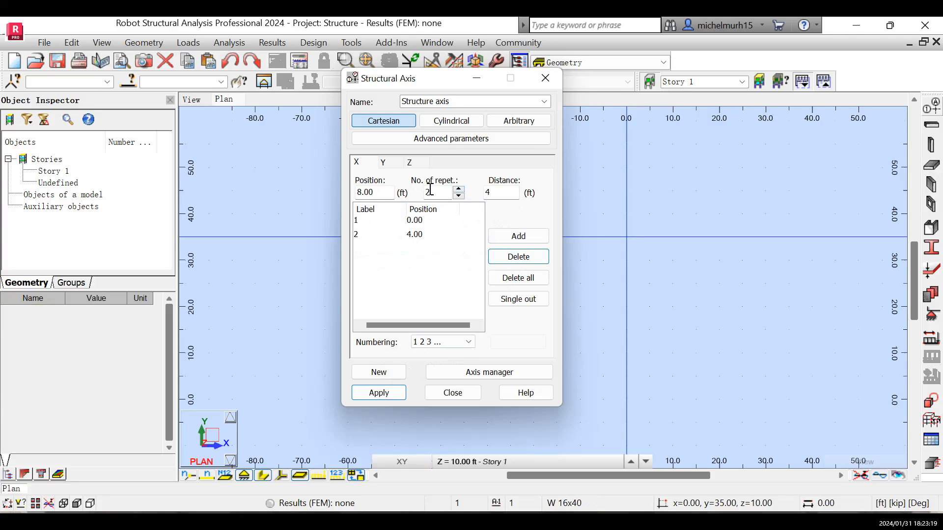
Step: Define Y axes from 0 ft with 3 repetitions at 6 ft spacing and A B C numbering, and delete the axis at 18 ft
left_click(387, 167)
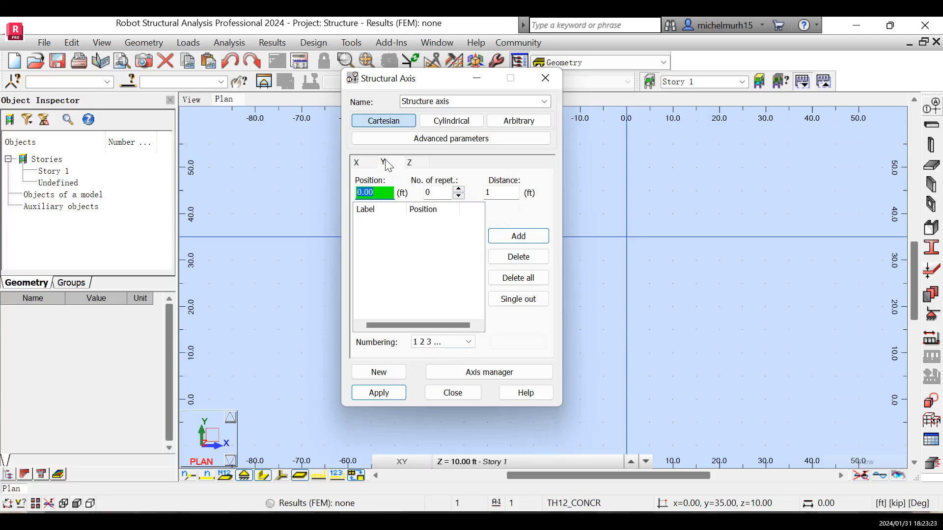
left_click(459, 190)
left_click(459, 190)
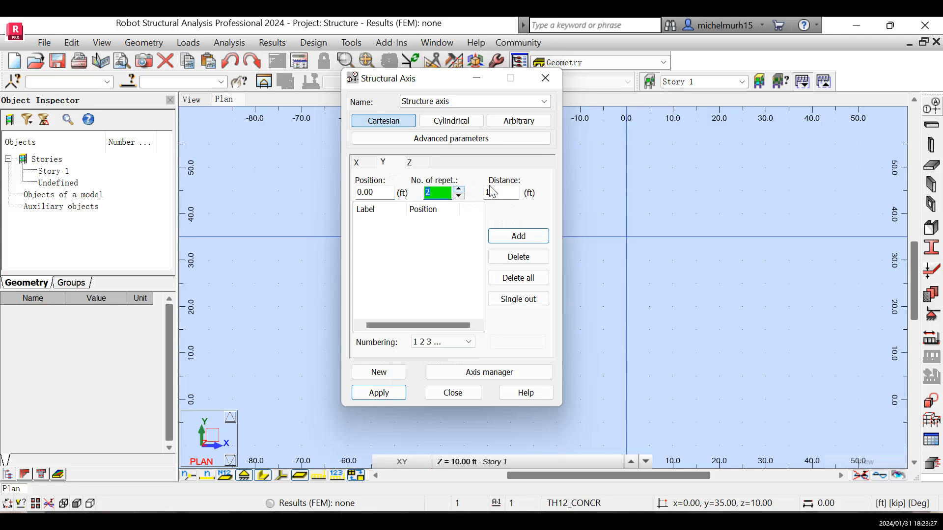
left_click(511, 194)
key("BackSpace")
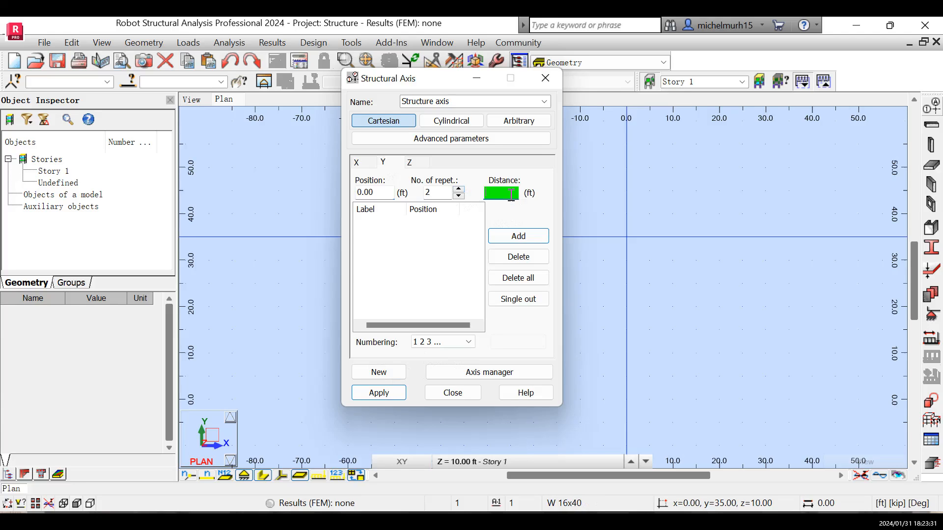
key("BackSpace")
left_click(458, 189)
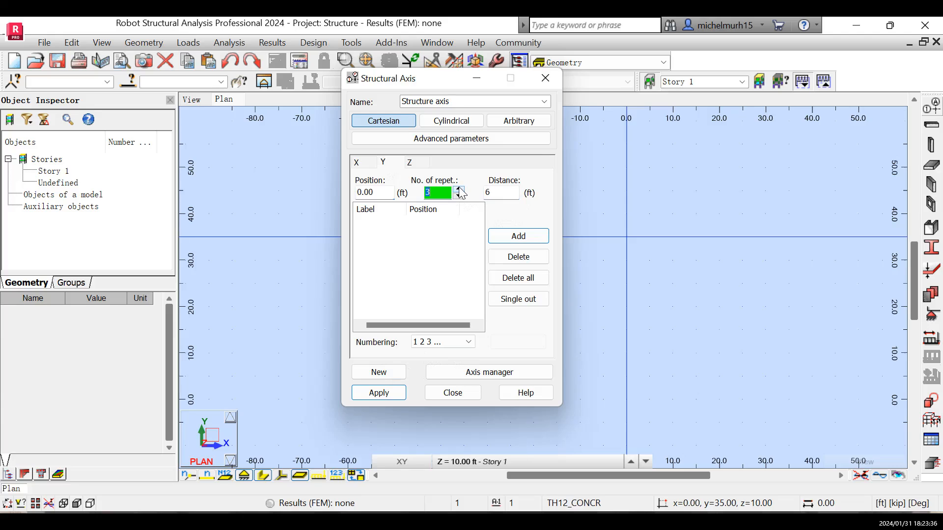
left_click(469, 342)
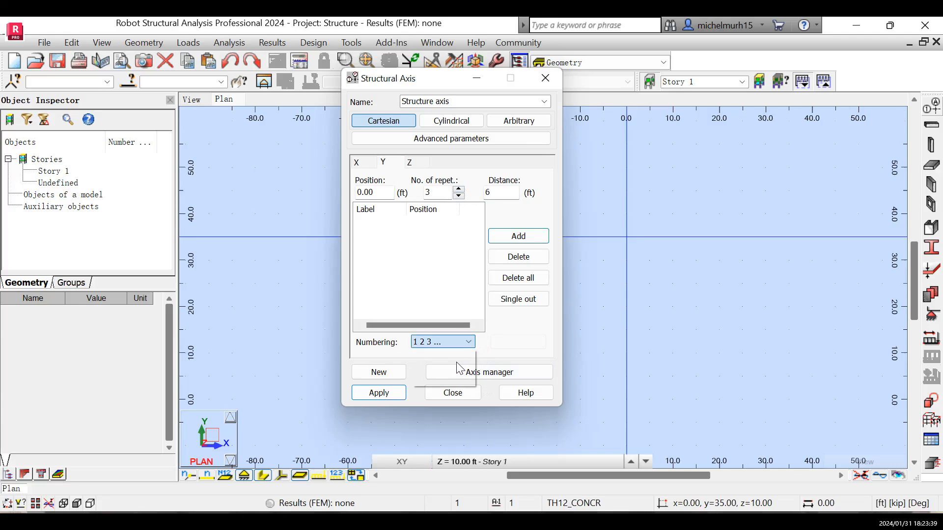
left_click(460, 368)
left_click(522, 239)
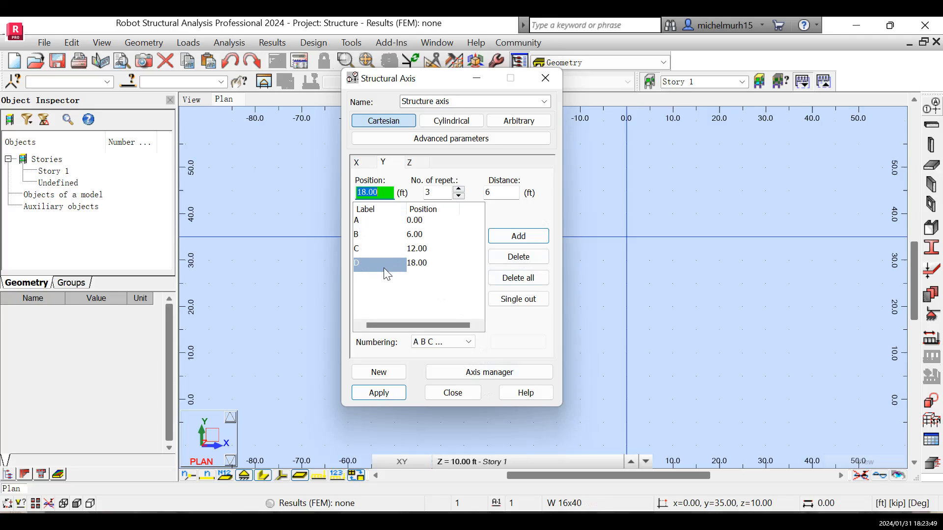
left_click(533, 259)
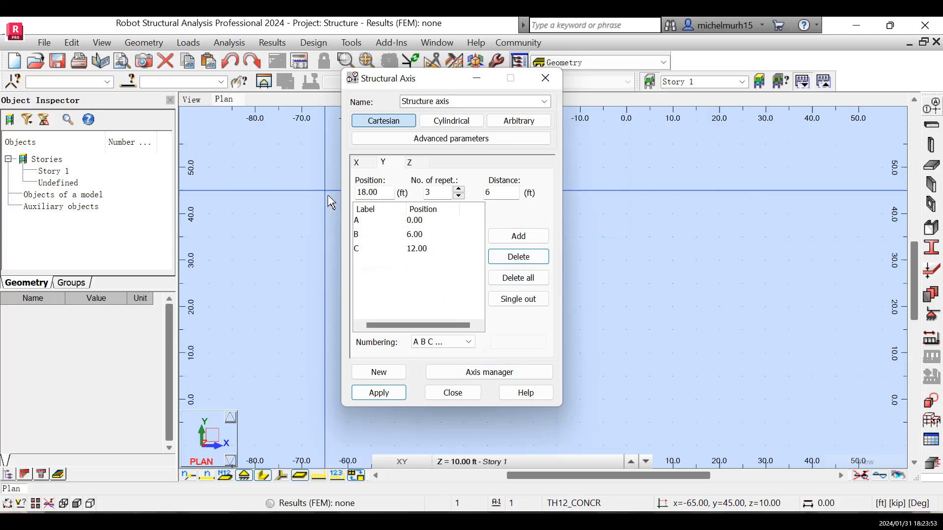
Step: Define Z axes from 0 ft with 3 repetitions at 6 ft spacing and Value numbering, and apply the structural axis grid
left_click(412, 163)
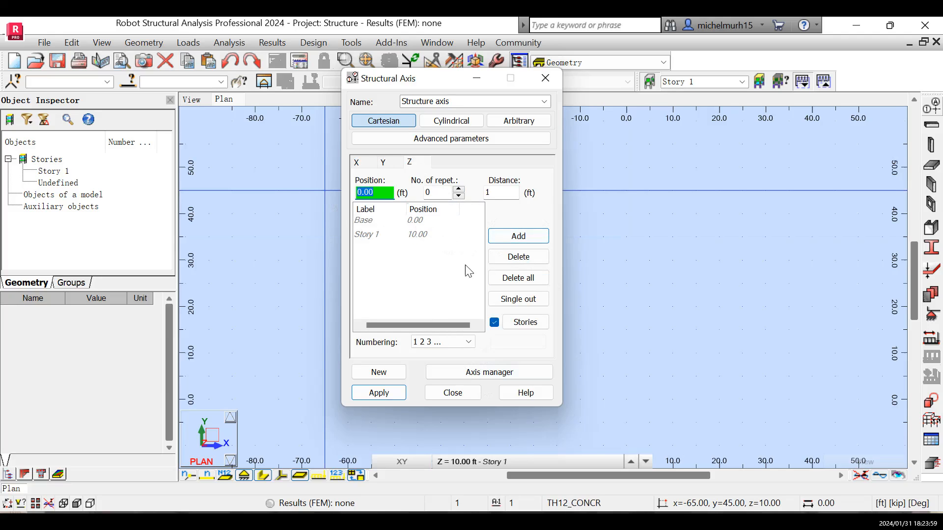
left_click(457, 343)
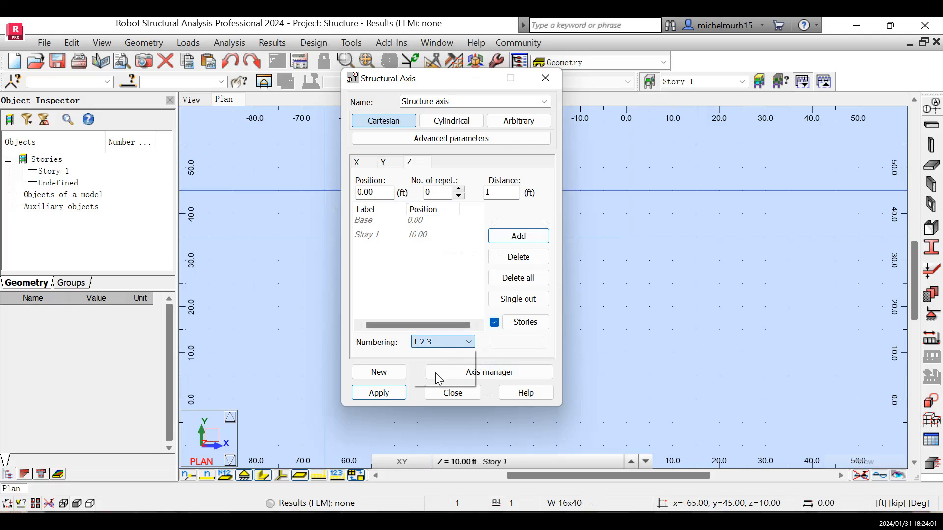
left_click(509, 296)
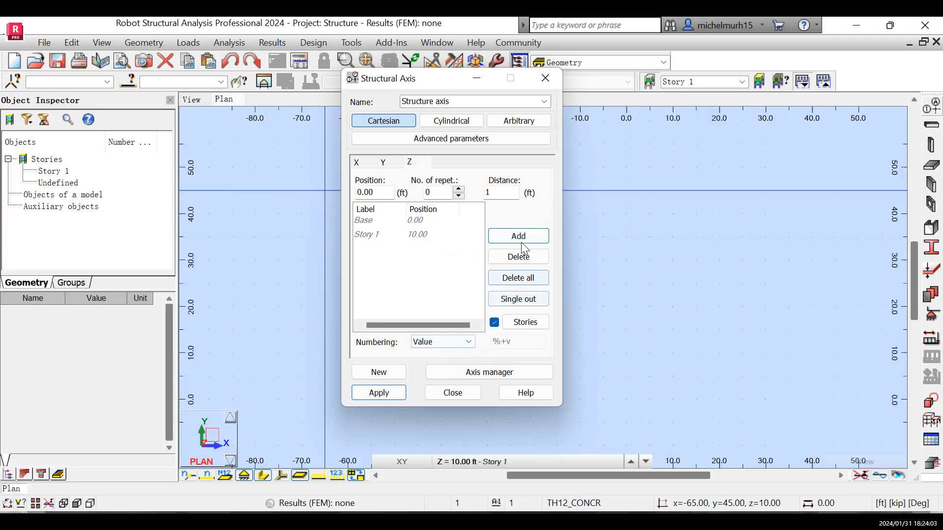
double_click(459, 189)
left_click(514, 195)
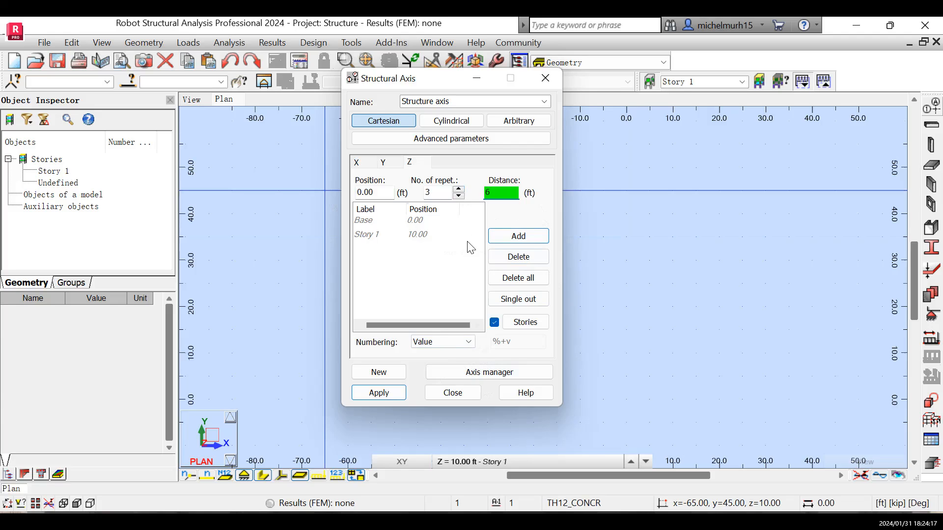
left_click(521, 236)
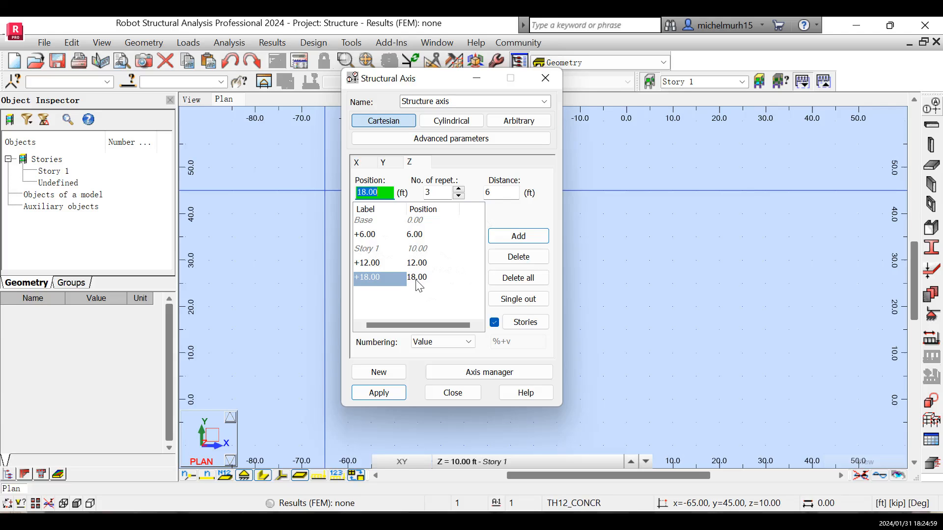
left_click(437, 280)
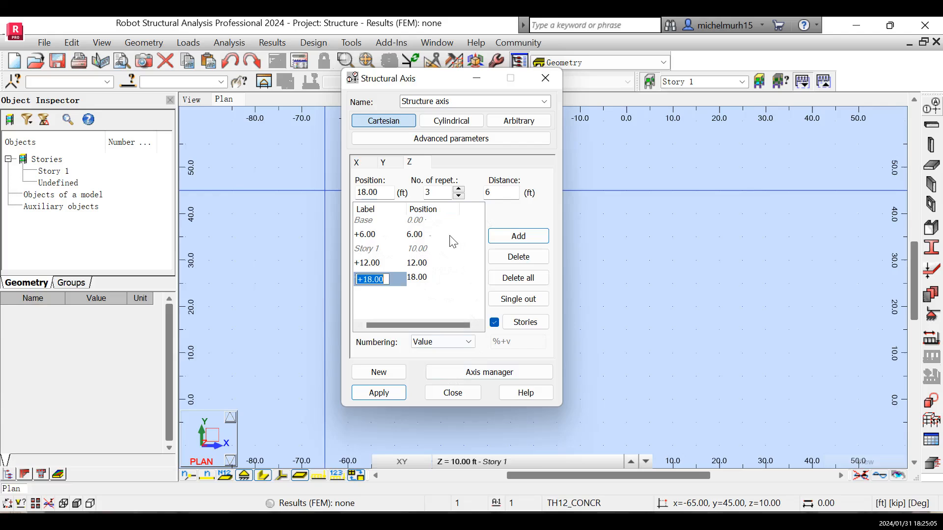
left_click(376, 396)
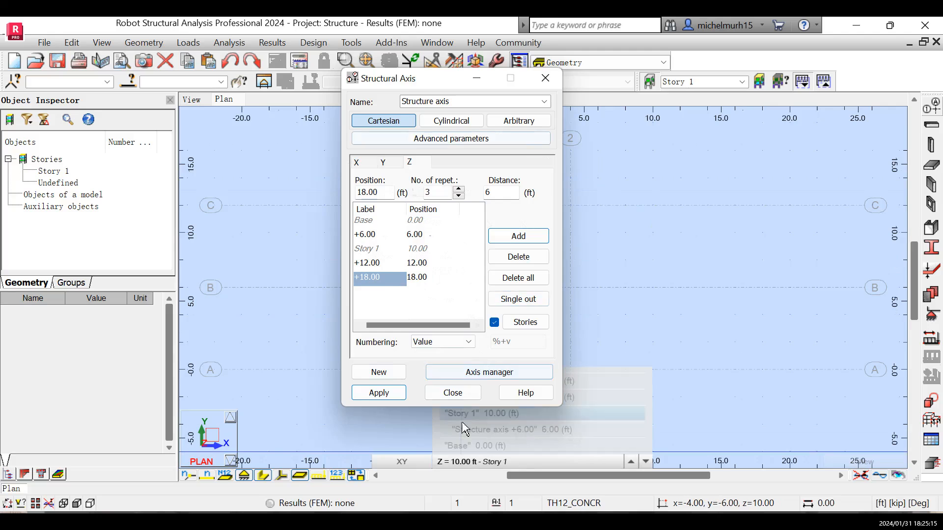
left_click(452, 393)
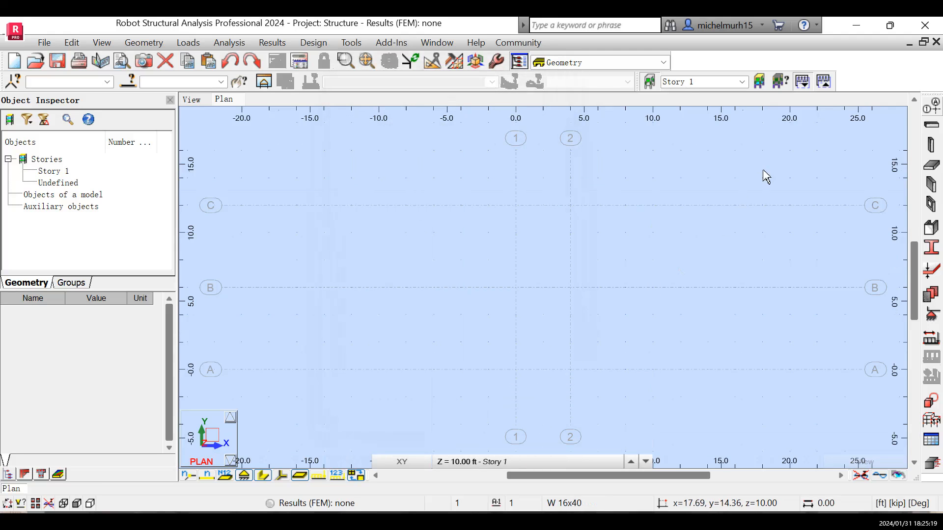
Step: On the Story 1 plan at 10 ft, place 10 ft high W 16x40 steel columns downward at all six intersections of axes 1-2 and A-C
mouse_move(620, 461)
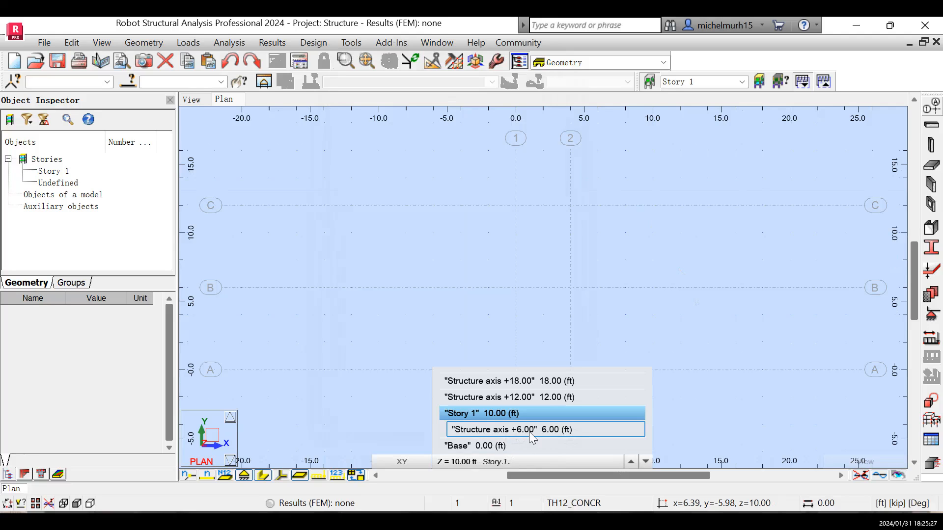
left_click(474, 409)
left_click(520, 460)
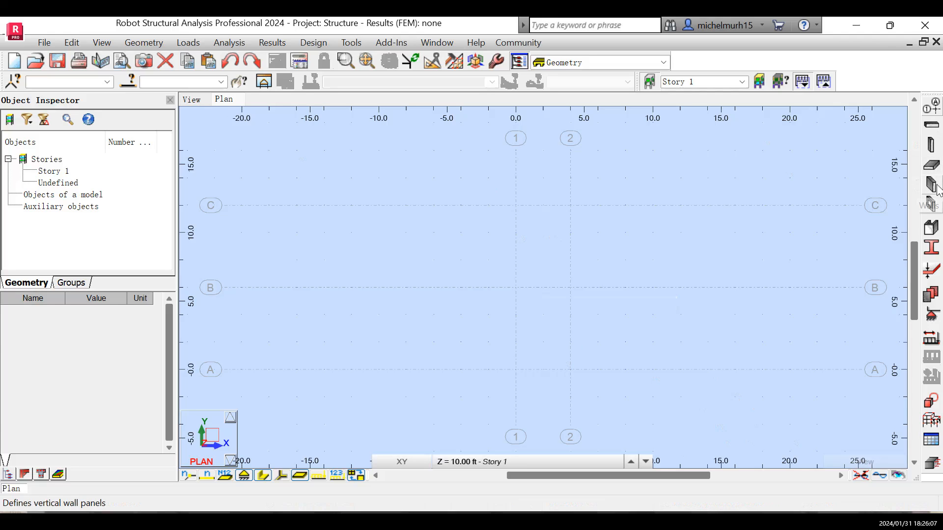
left_click(931, 145)
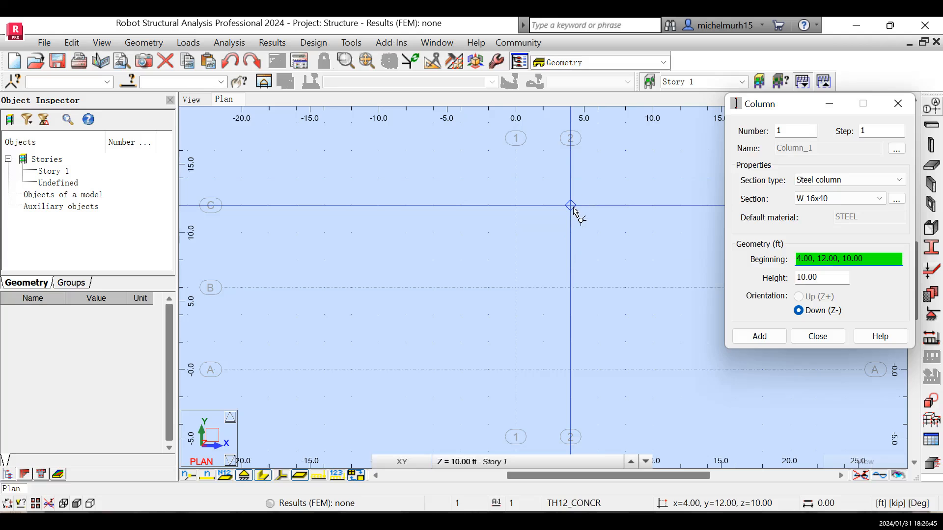
left_click(588, 262)
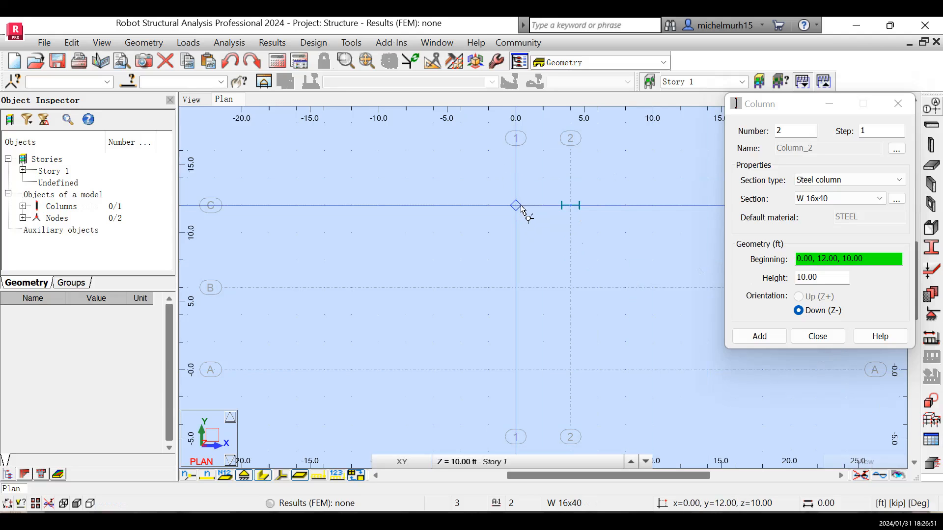
left_click(539, 301)
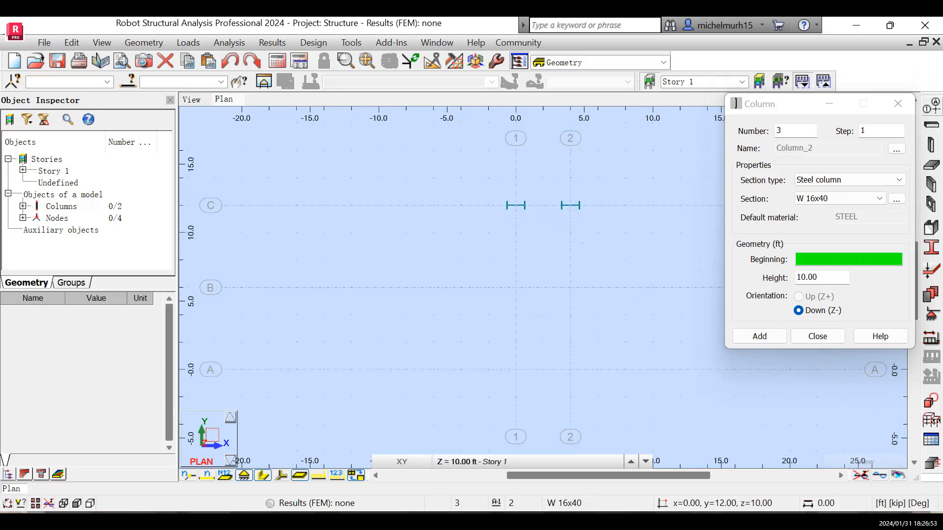
left_click(568, 289)
left_click(571, 291)
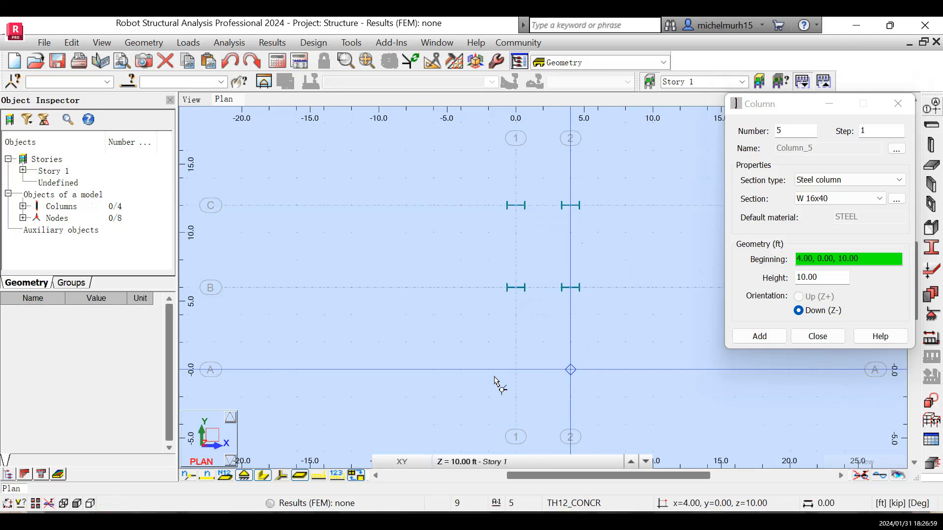
left_click(515, 370)
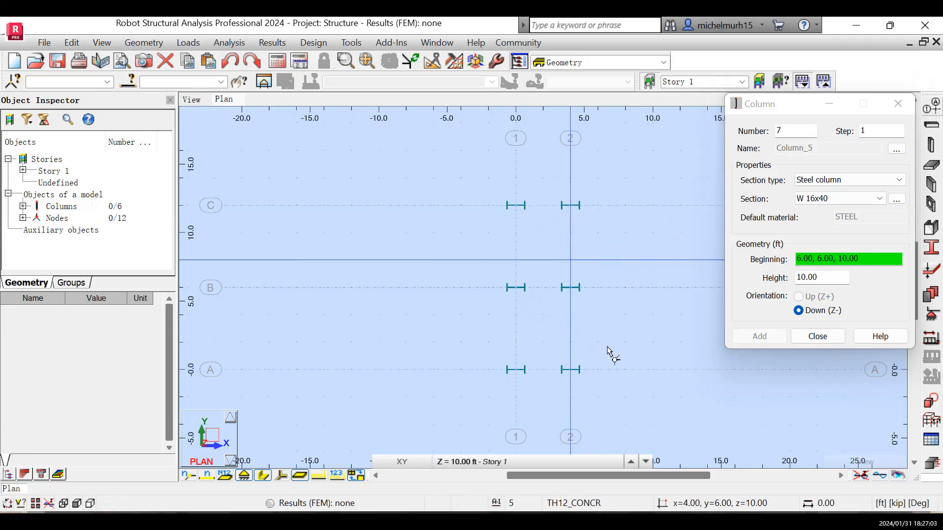
left_click(815, 335)
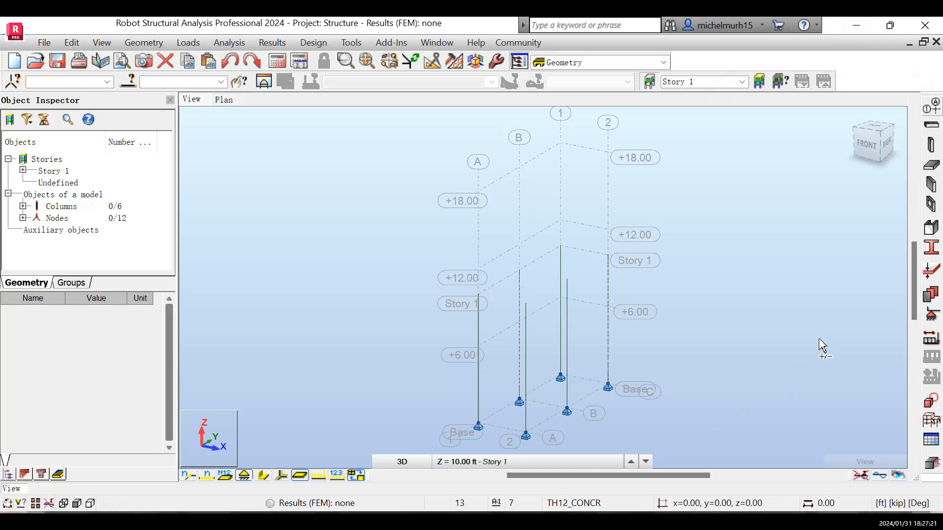
Step: Examine the columns in the 3D view, switching the support symbols and section shapes on and off
scroll(823, 346, "up", 4)
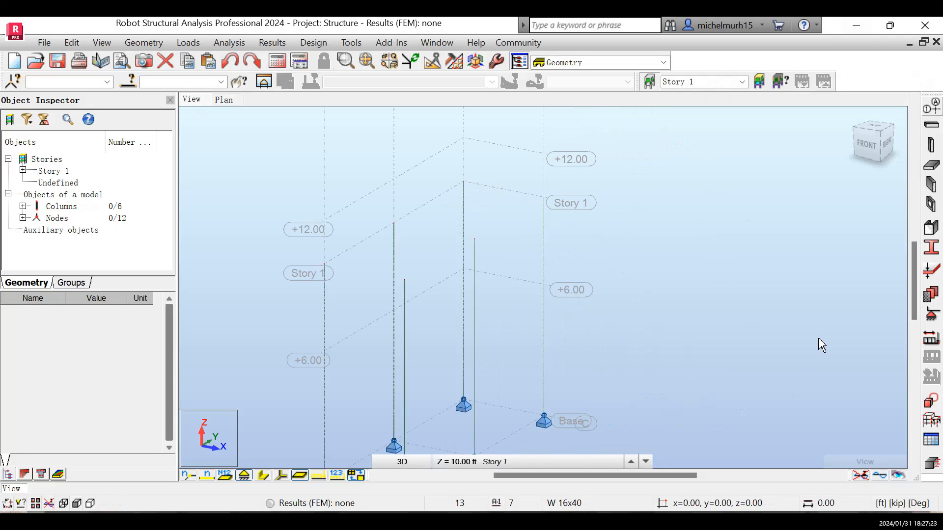
left_click_drag(697, 469, 726, 468)
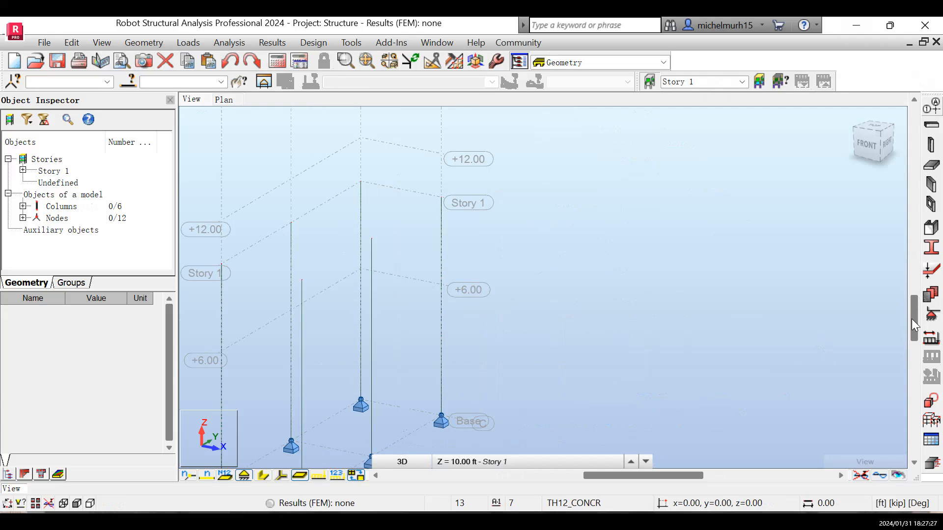
left_click_drag(911, 319, 911, 320)
scroll(811, 350, "up", 1)
scroll(809, 349, "down", 1)
scroll(813, 356, "down", 4)
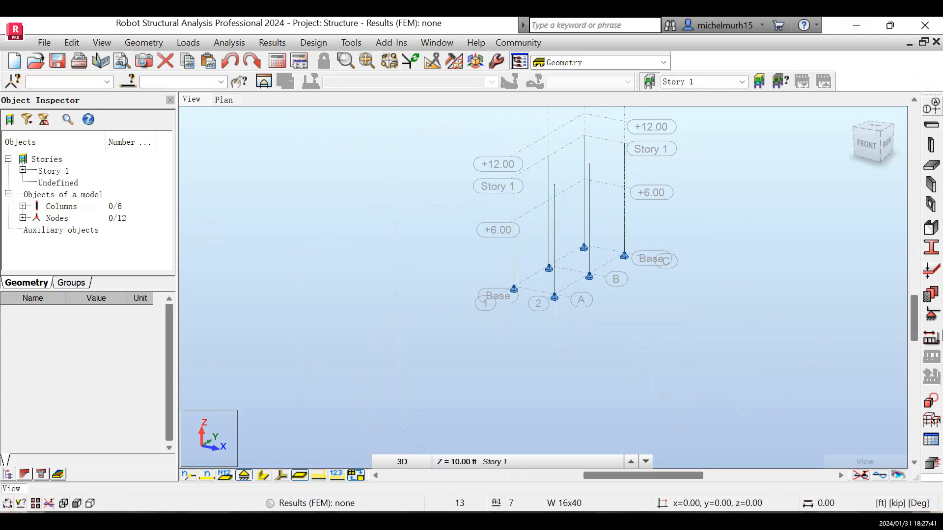
left_click(244, 475)
left_click(245, 476)
left_click(267, 479)
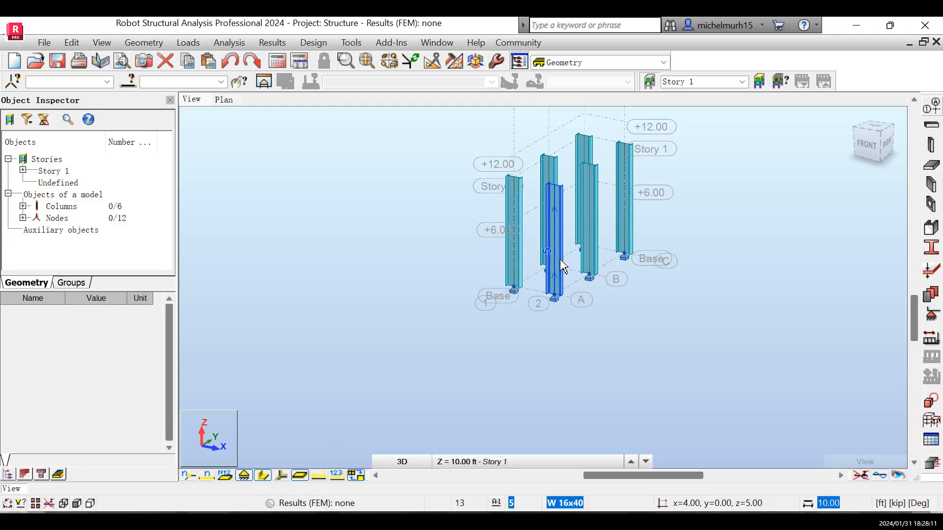
left_click(263, 475)
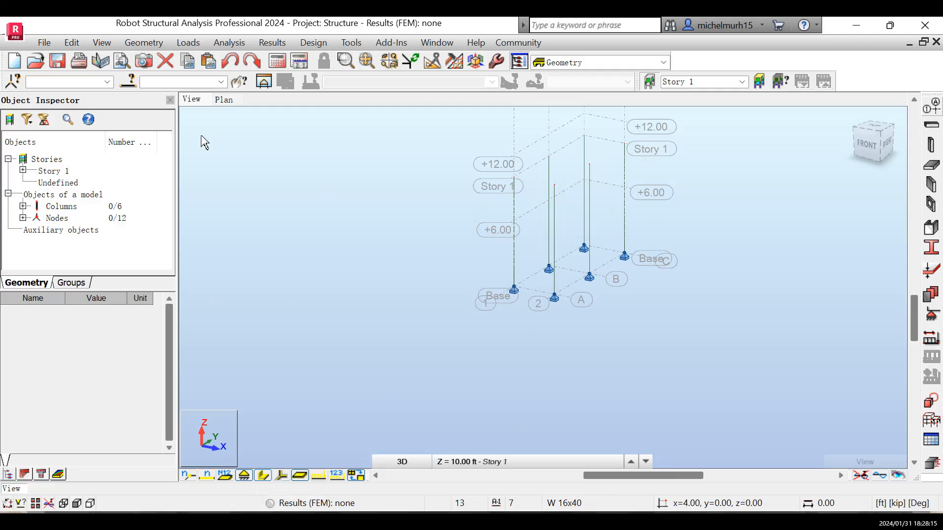
Step: On the Story 1 plan, add W 16x40 steel beams from axis 1 to axis 2 along axes C, B and A
left_click(220, 99)
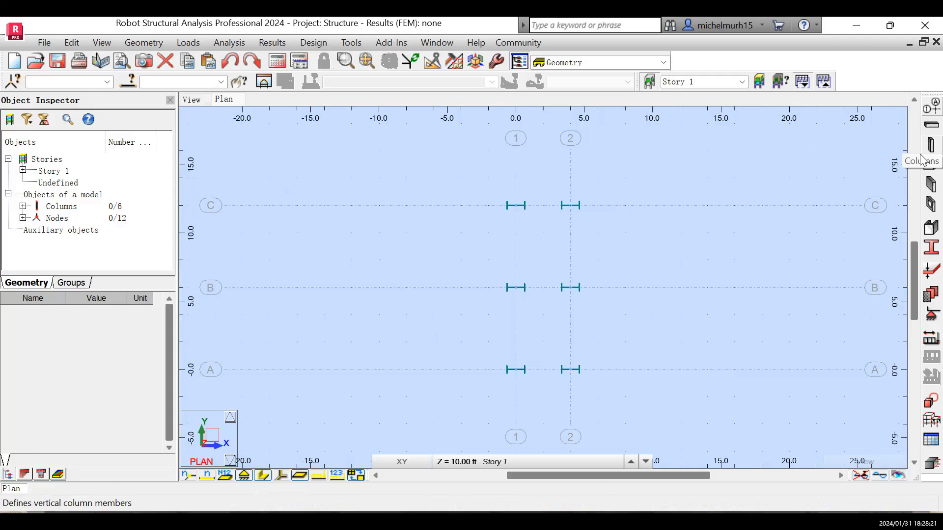
left_click(932, 129)
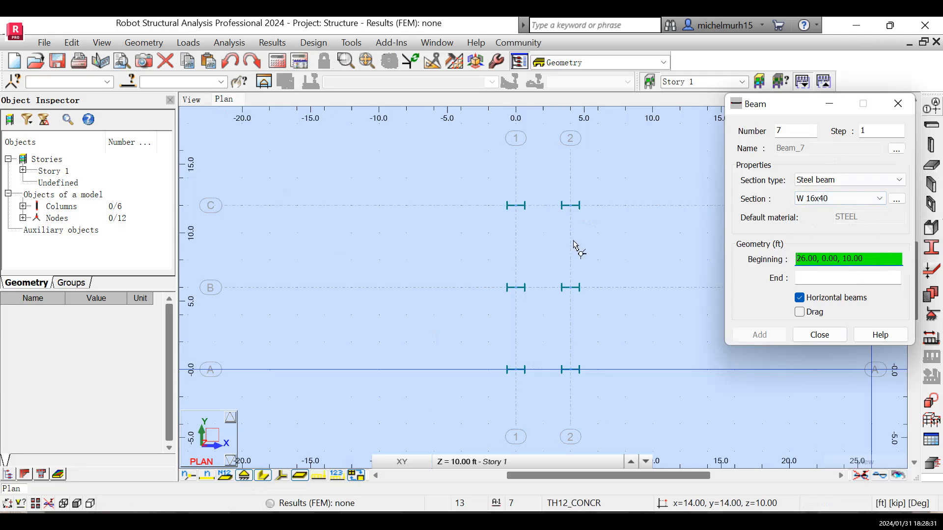
left_click(517, 207)
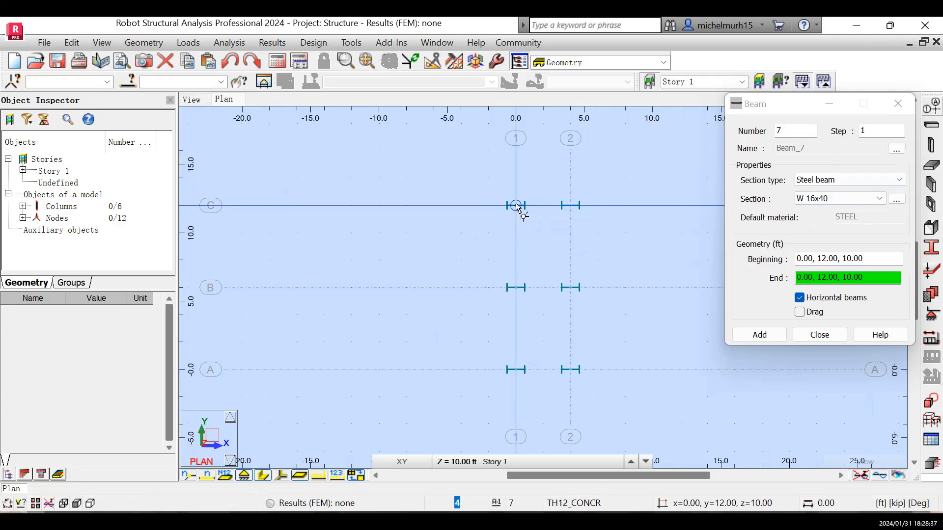
left_click(572, 207)
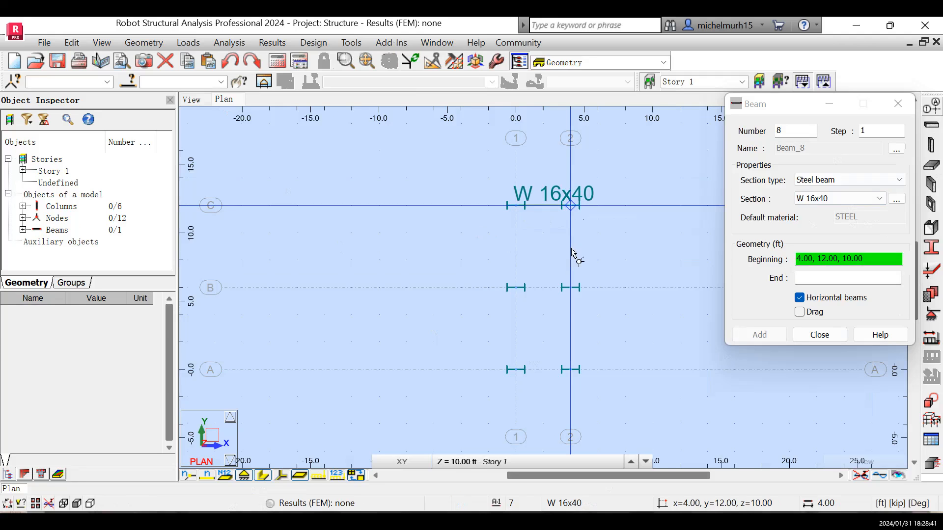
left_click(516, 289)
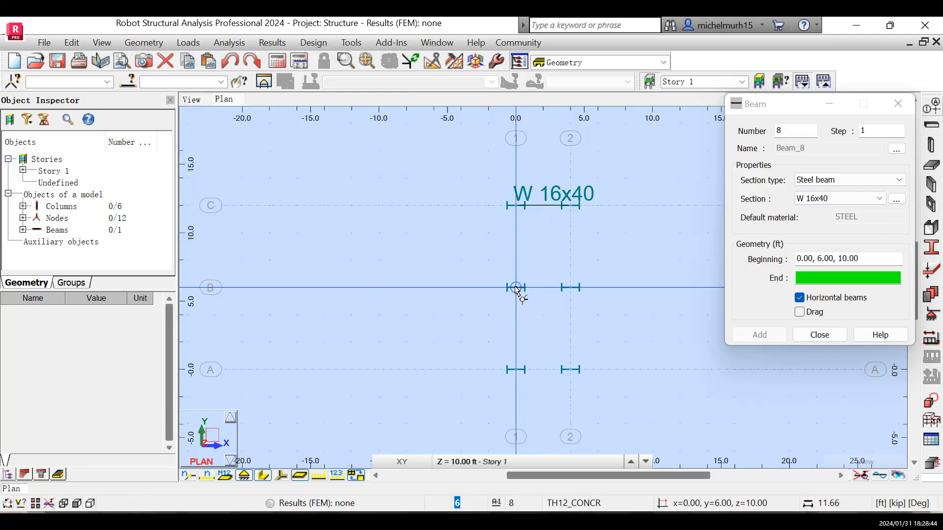
left_click(570, 287)
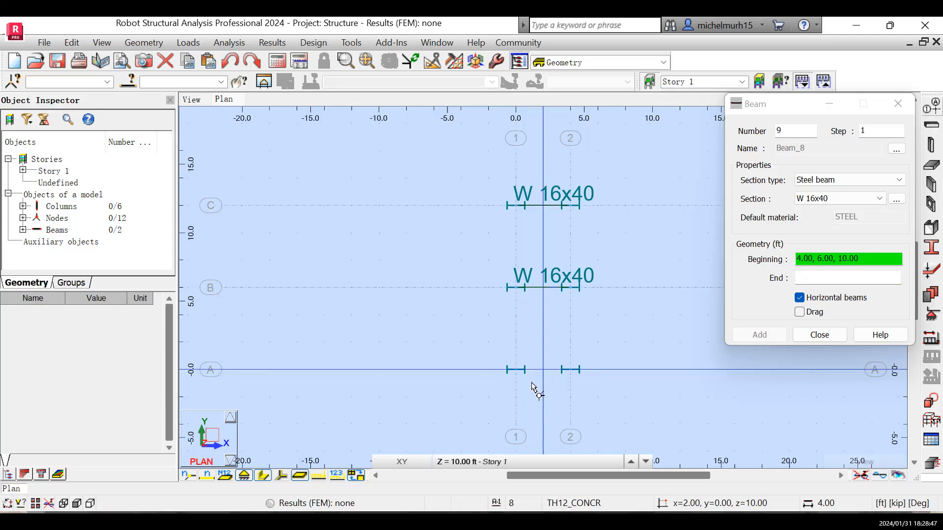
left_click(516, 369)
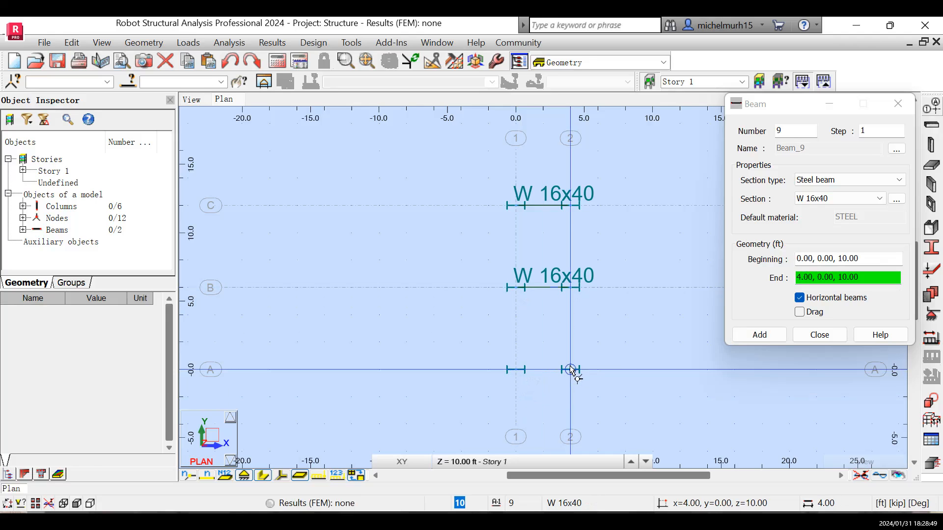
left_click(570, 369)
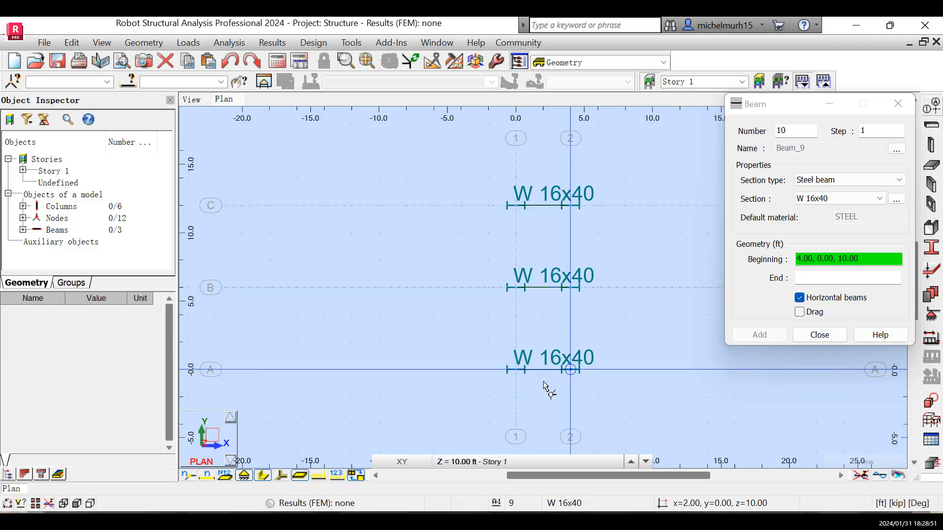
Step: Add W 16x40 steel beams along axes 1 and 2, spanning between A and B and between B and C
left_click(515, 369)
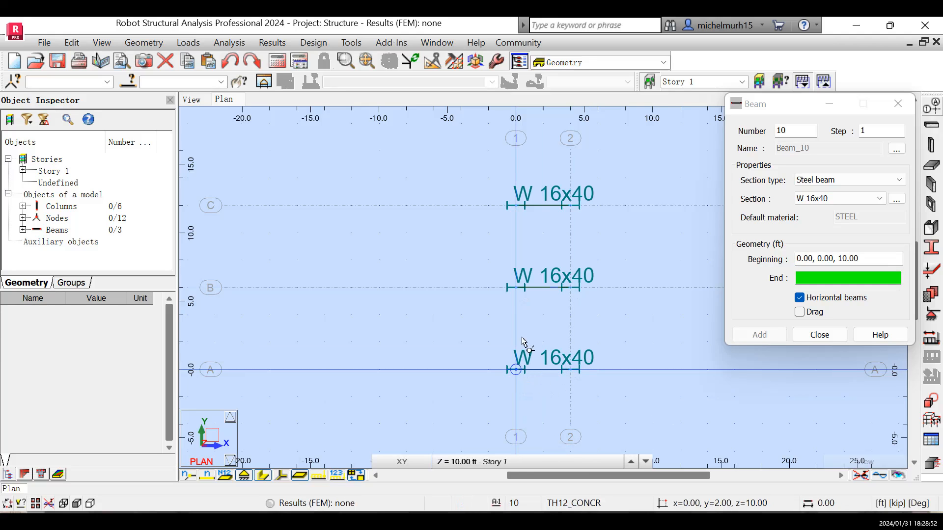
left_click(516, 287)
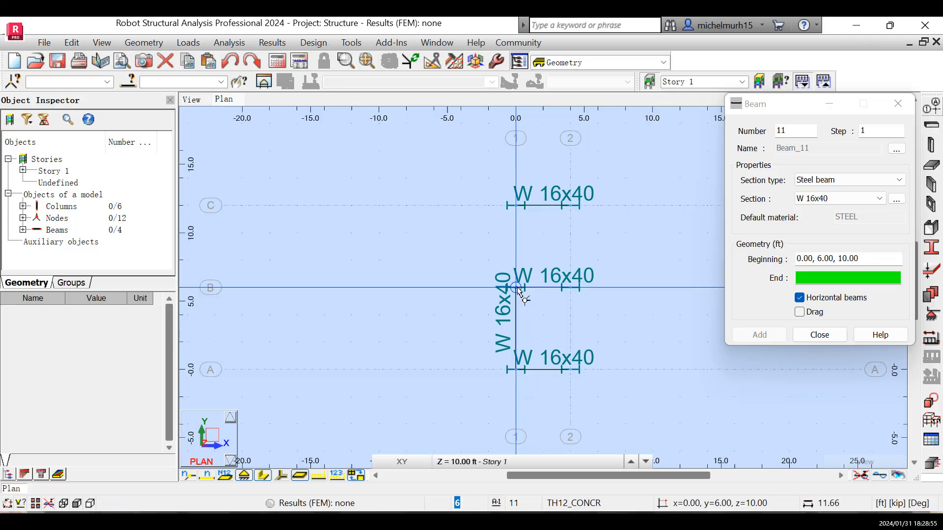
left_click(580, 211)
left_click(572, 207)
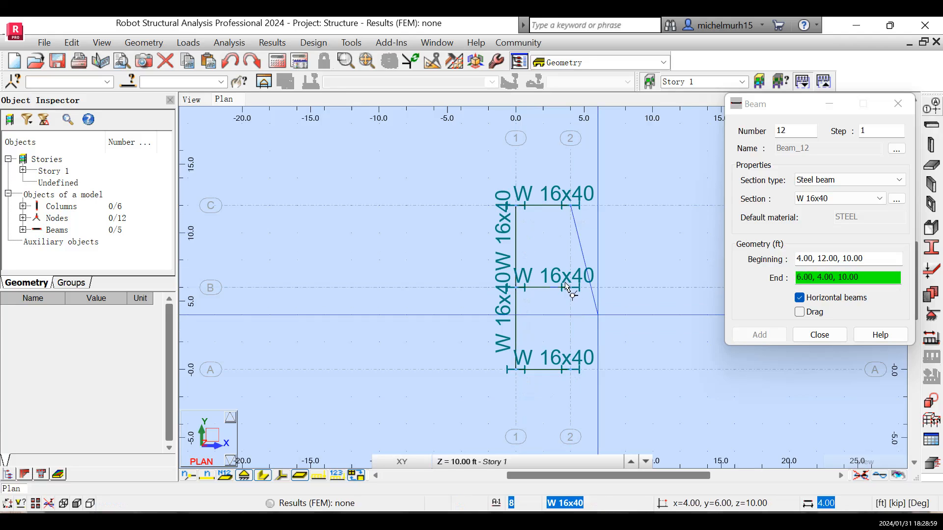
left_click(577, 366)
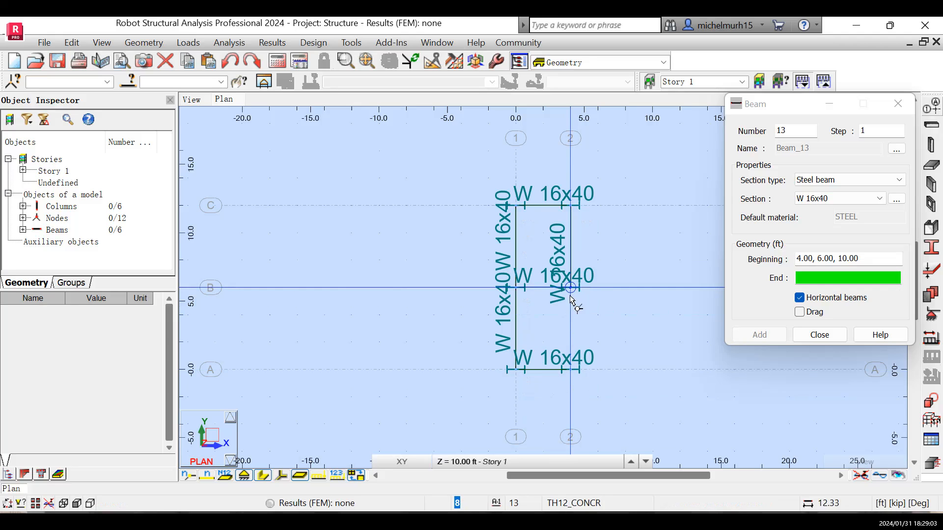
left_click(572, 369)
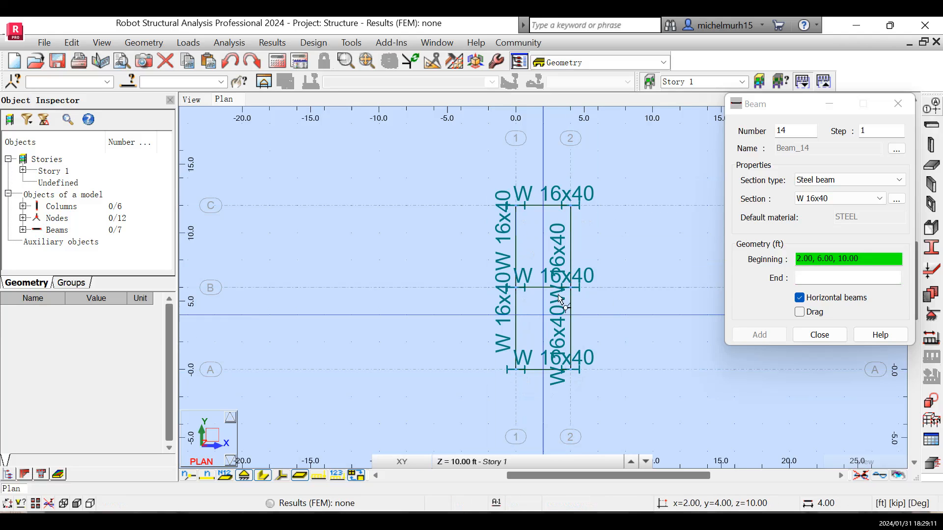
Step: Finish the beam definition and examine the column and beam frame in the 3D view
left_click(192, 100)
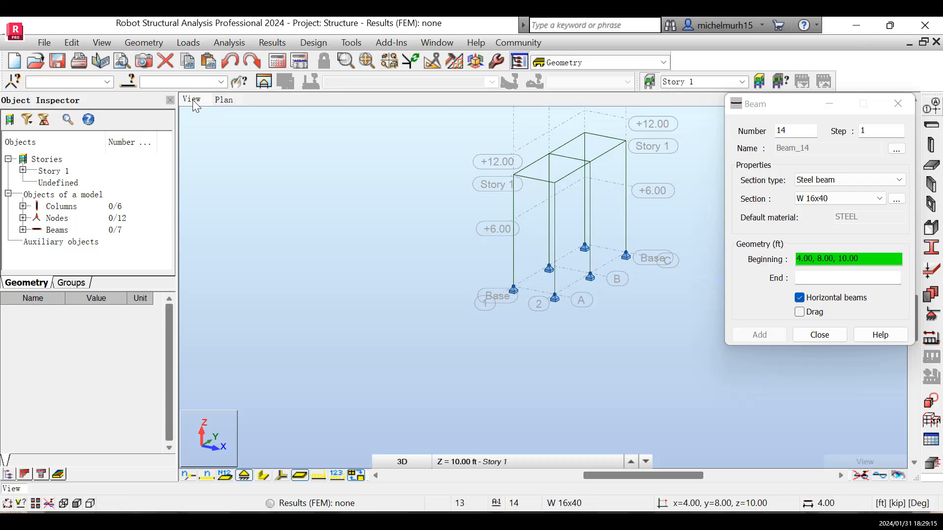
left_click(825, 337)
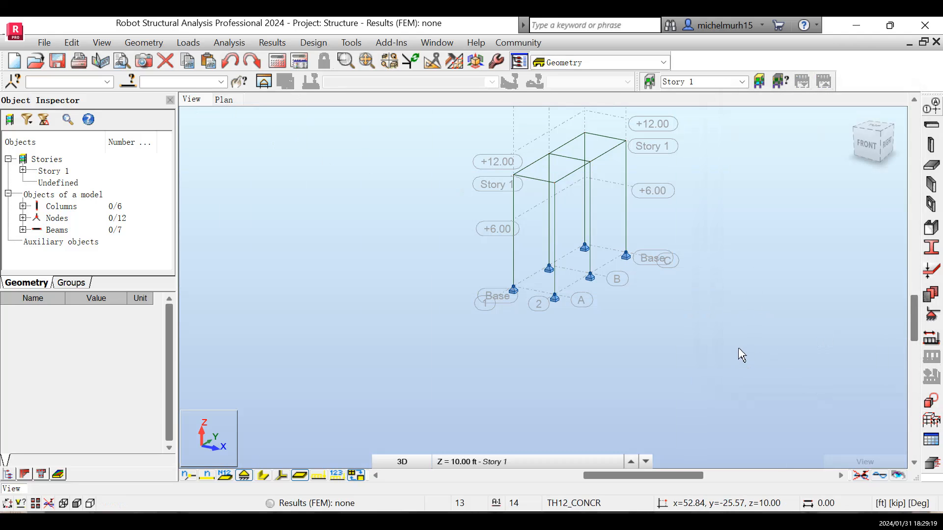
scroll(799, 259, "up", 4)
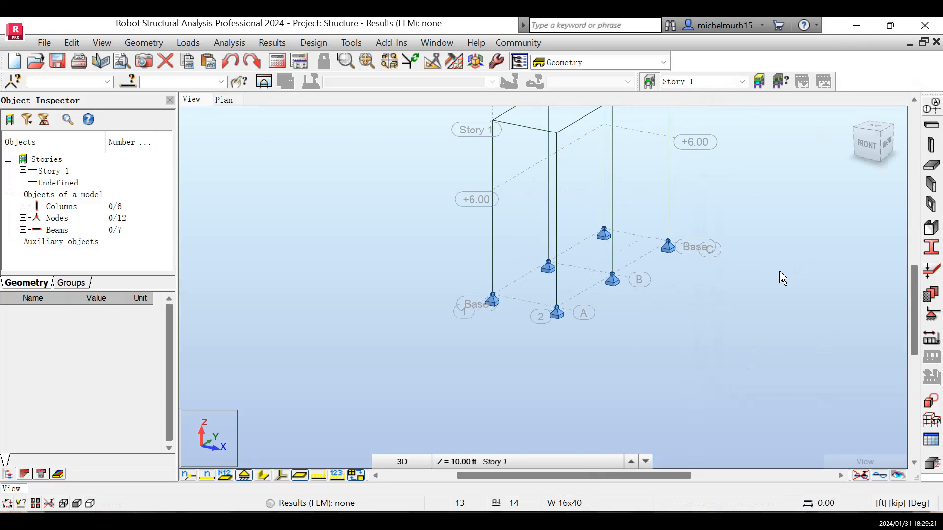
left_click_drag(913, 319, 914, 282)
scroll(744, 275, "down", 2)
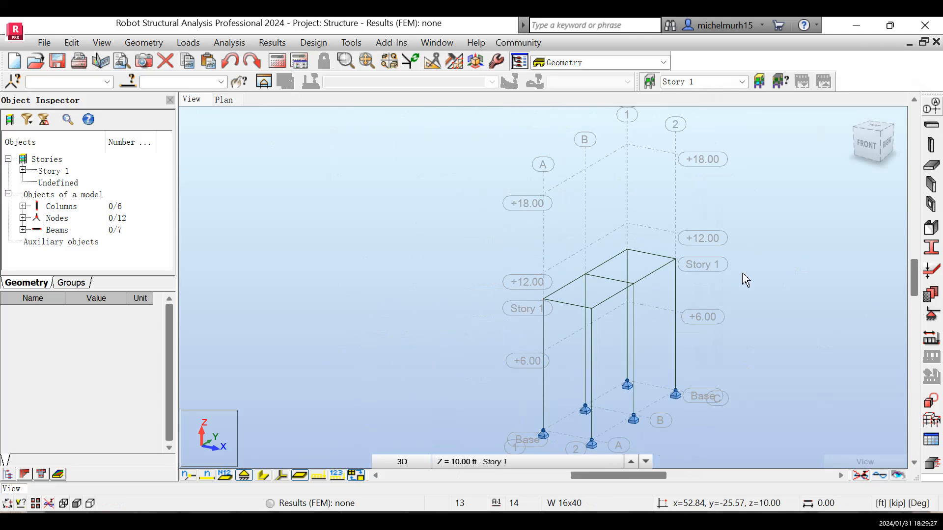